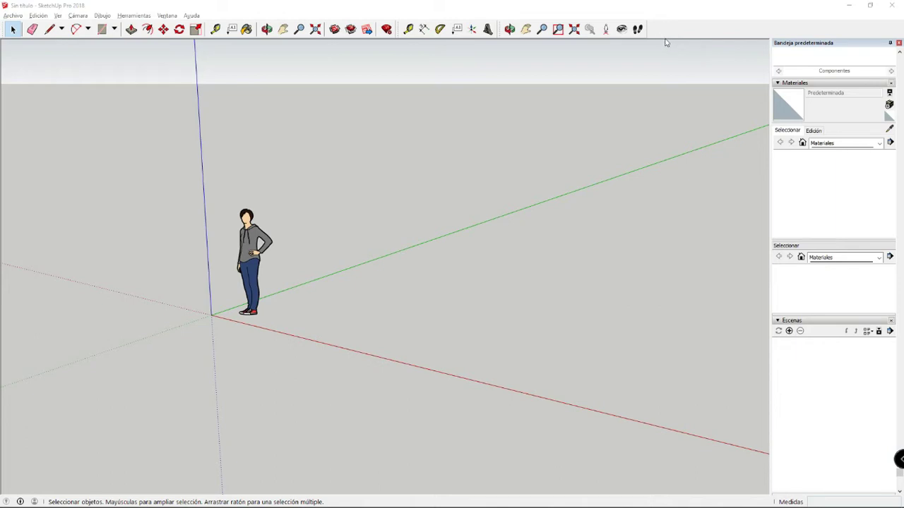
Enable the Vistas toolbar and cycle through Isométrica, Planta, Frontal, Derecha, Atrás and Izquierda views
right_click(668, 33)
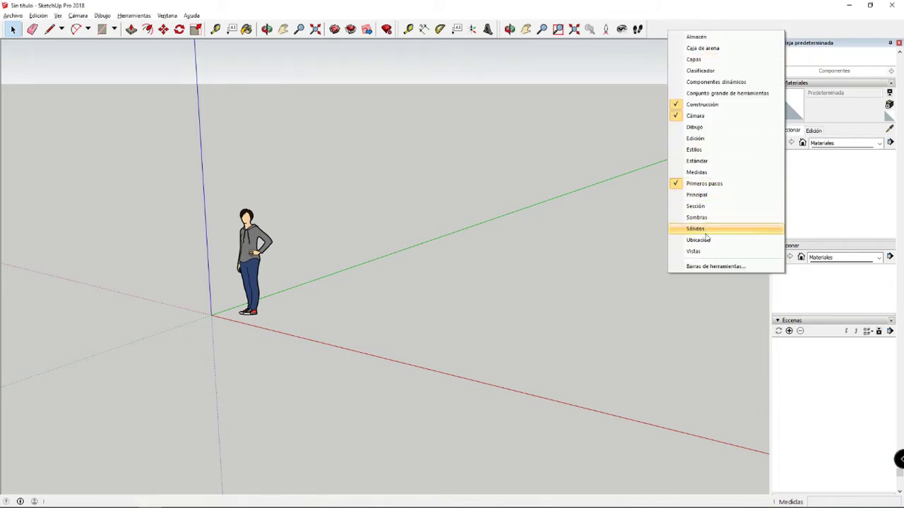
click(704, 252)
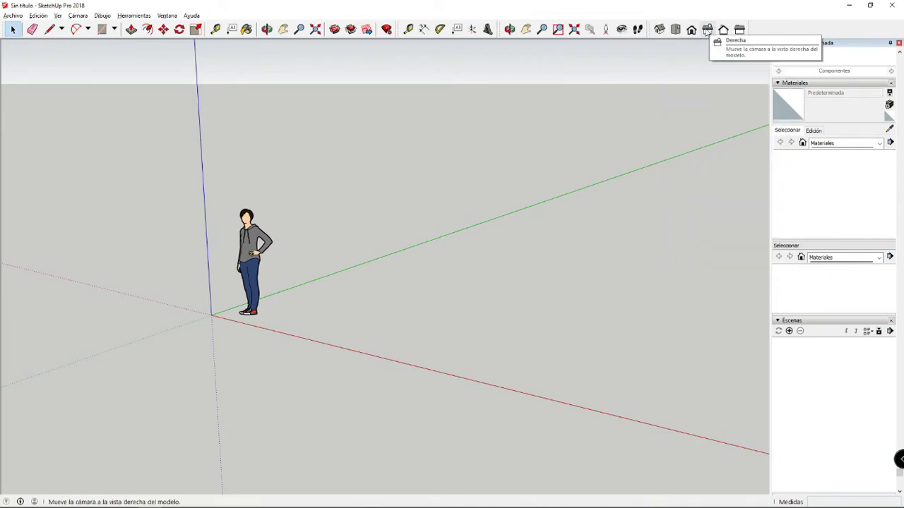
click(659, 30)
click(676, 30)
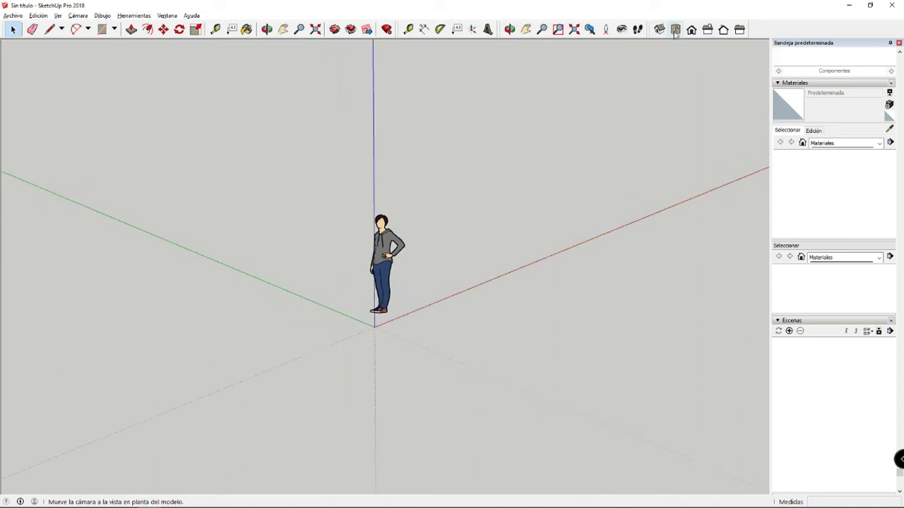
click(693, 30)
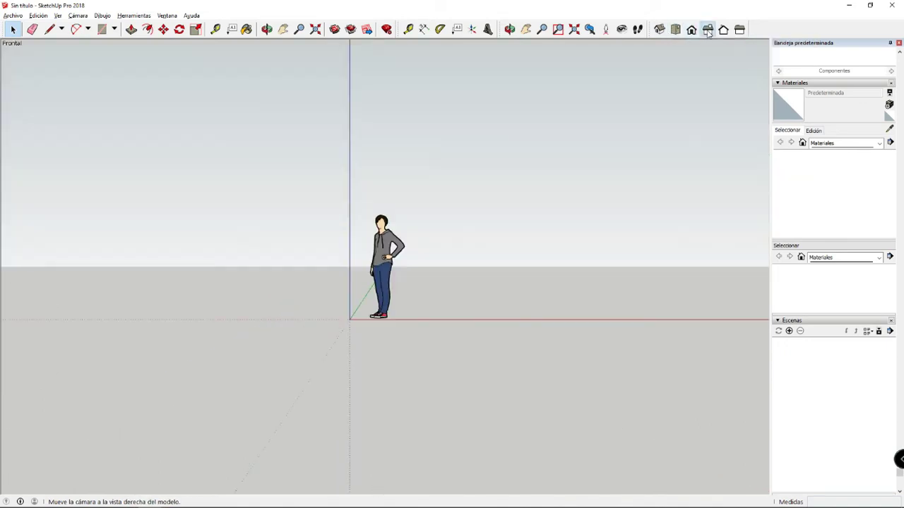
click(708, 30)
click(723, 30)
click(739, 32)
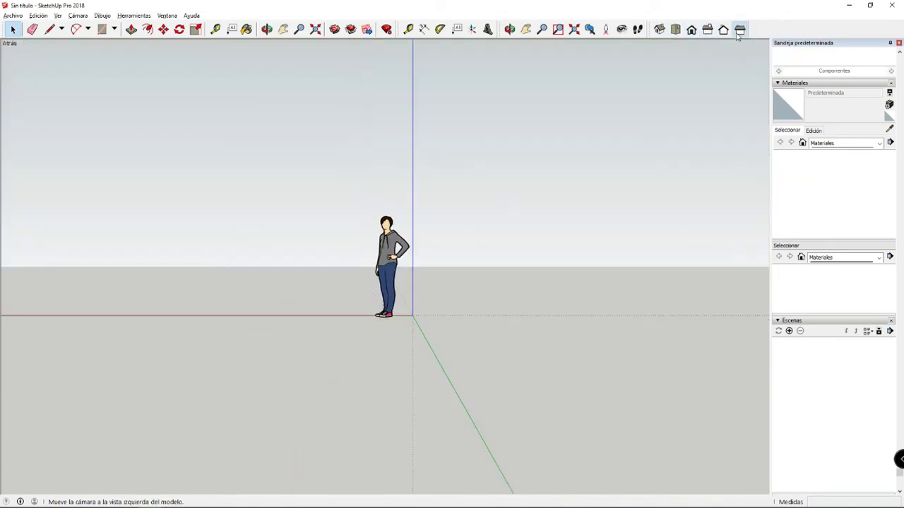
Erase the default standing person figure and return to the Planta top view
click(675, 30)
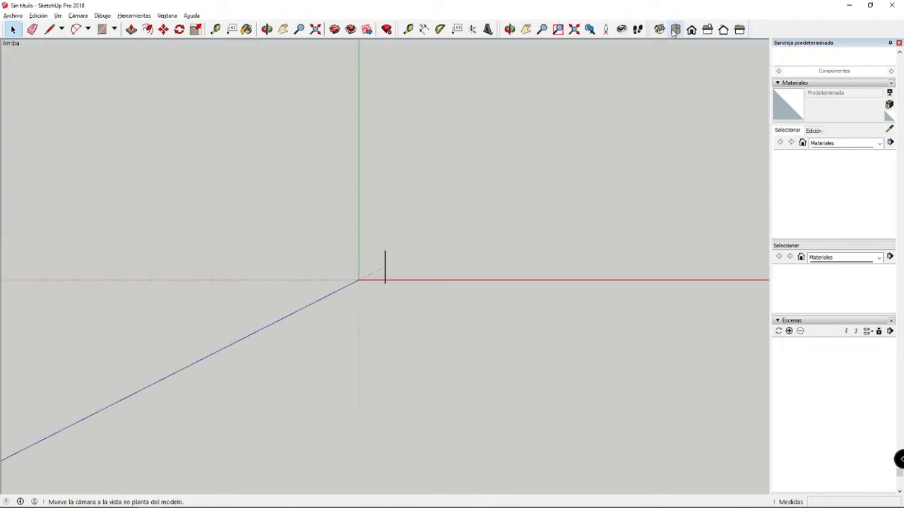
middle_drag(393, 272, 455, 222)
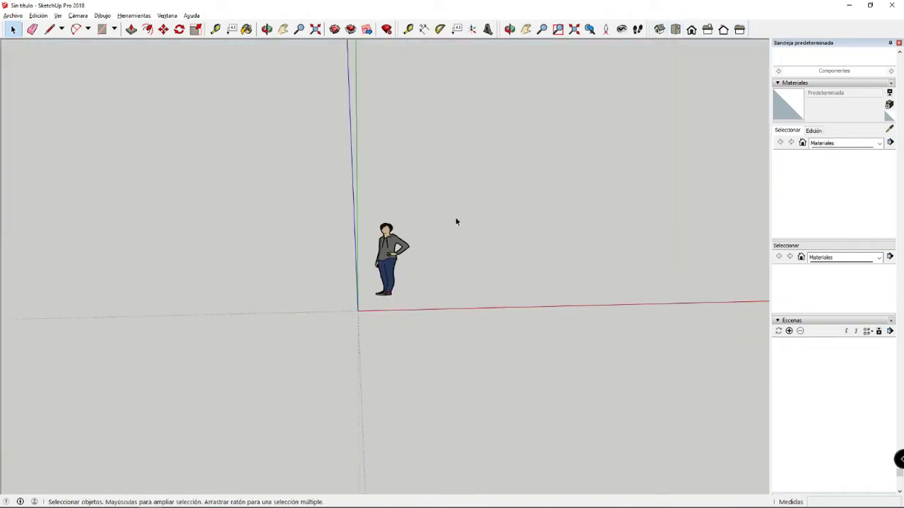
click(32, 31)
click(389, 237)
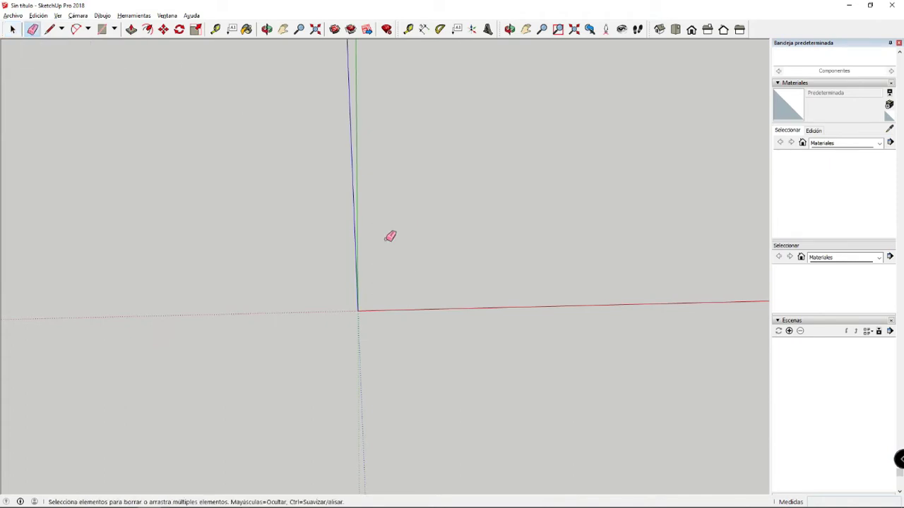
click(676, 29)
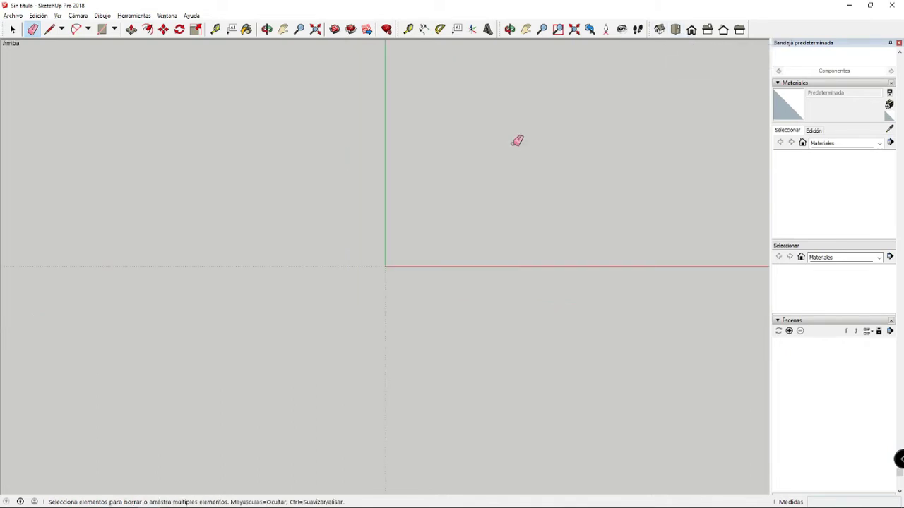
With the Rectangle tool in centre mode, draw a trial rectangle from the origin and undo it
click(102, 30)
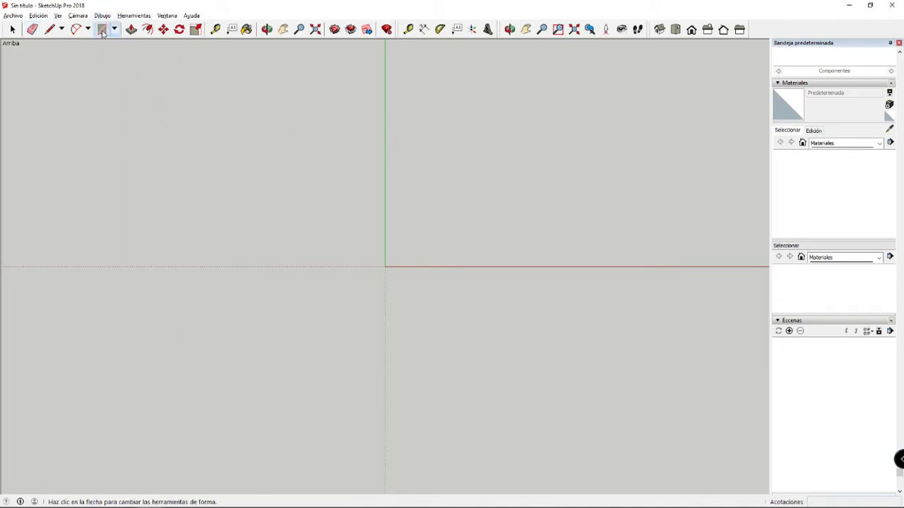
click(114, 29)
click(126, 41)
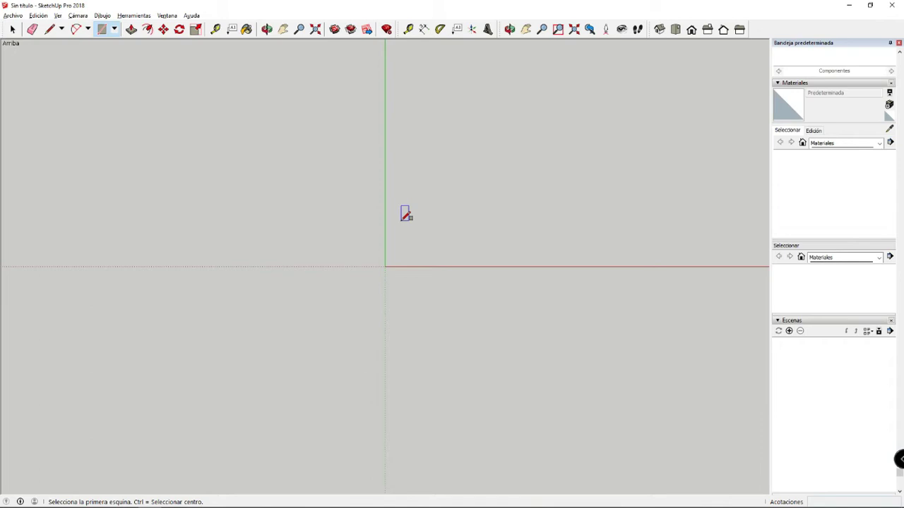
key(ctrl)
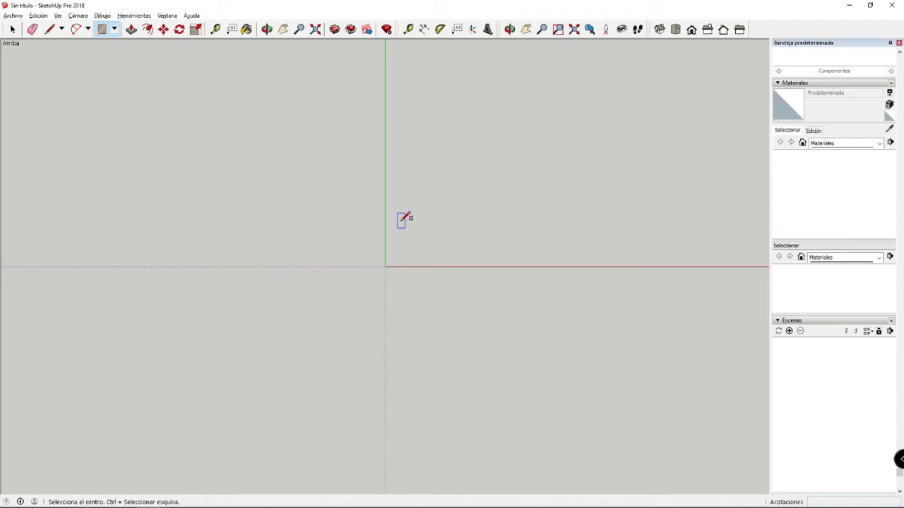
click(384, 219)
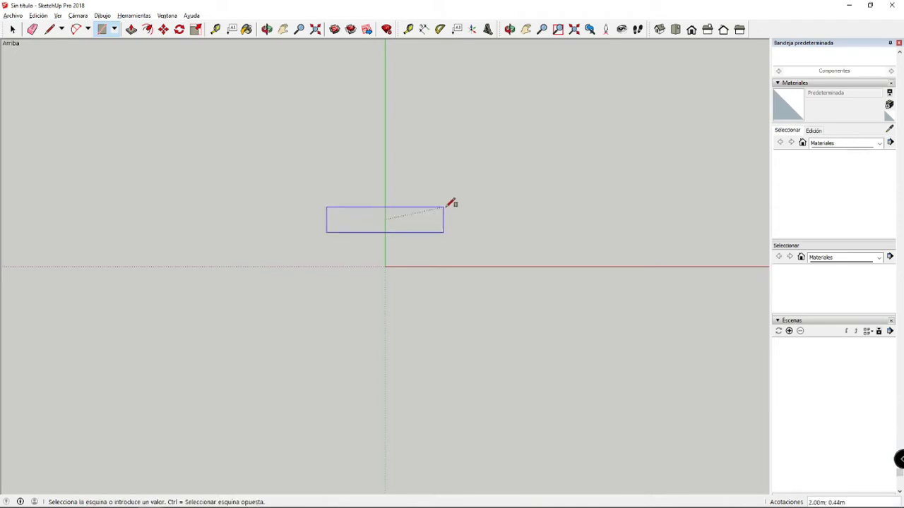
click(555, 106)
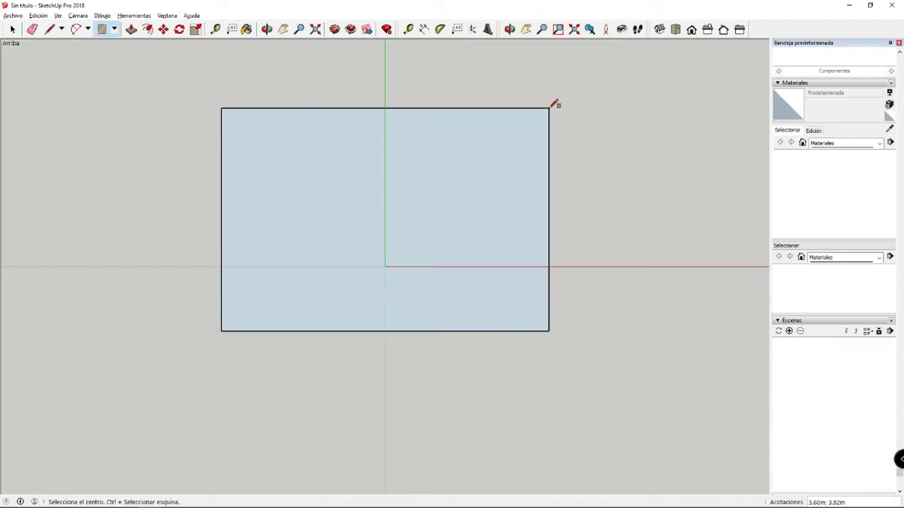
key(ctrl+z)
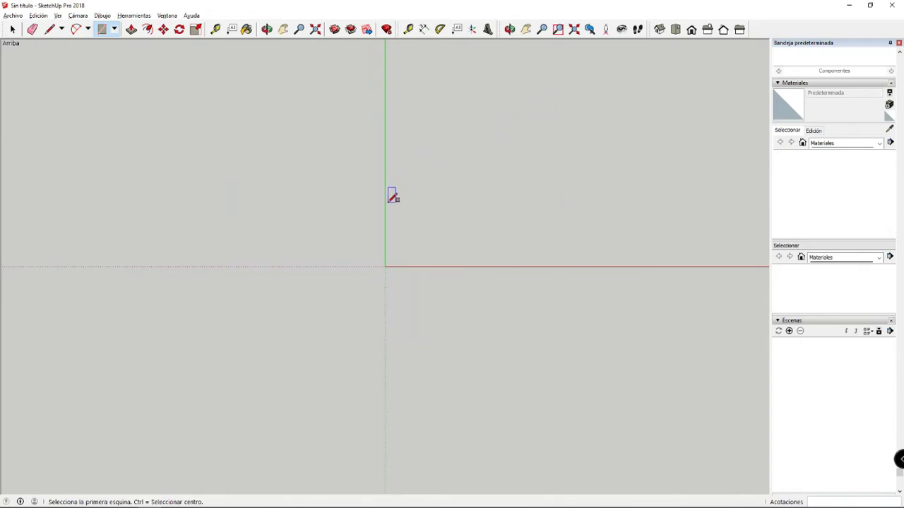
Draw and undo a second trial rectangle, then place a corner-mode rectangle's first corner on the red axis
key(ctrl)
key(ctrl)
click(386, 208)
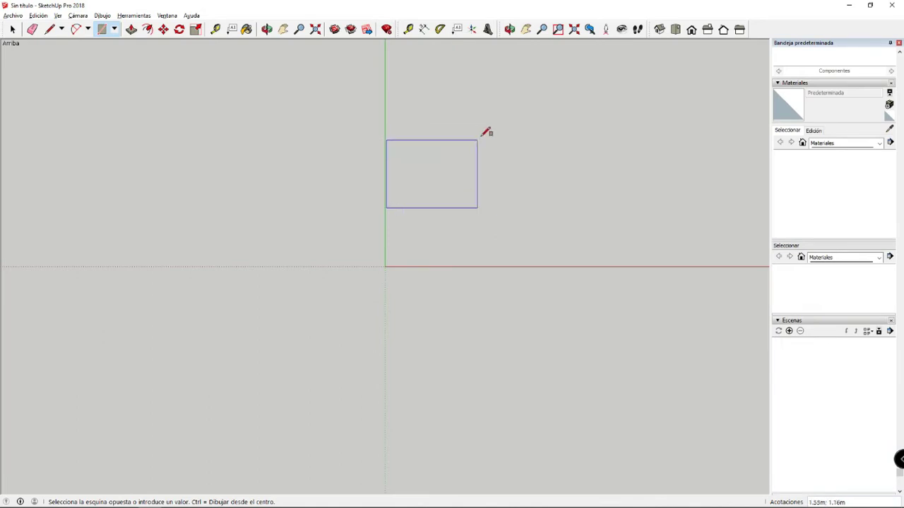
click(487, 139)
key(ctrl+z)
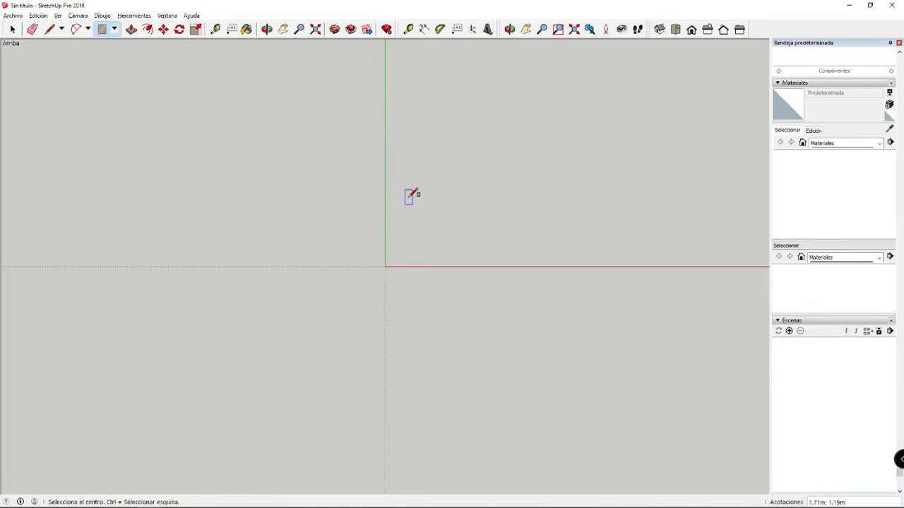
key(ctrl)
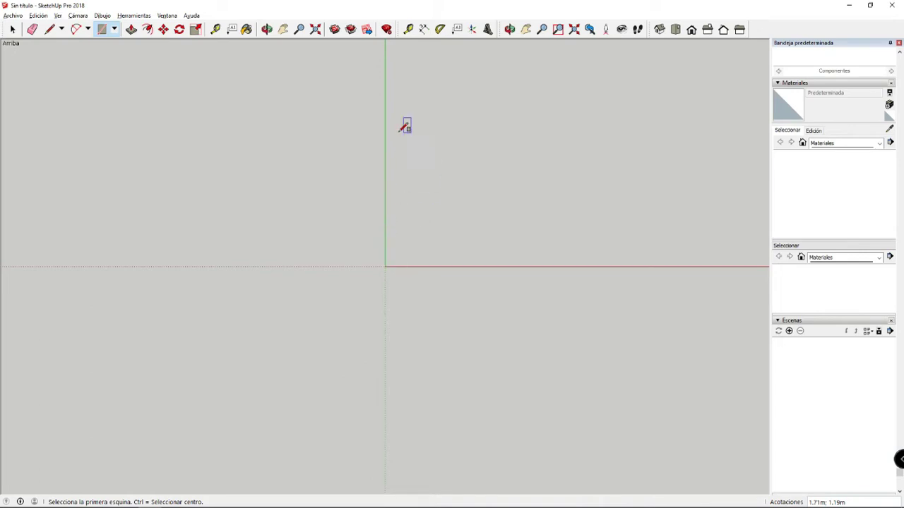
click(289, 223)
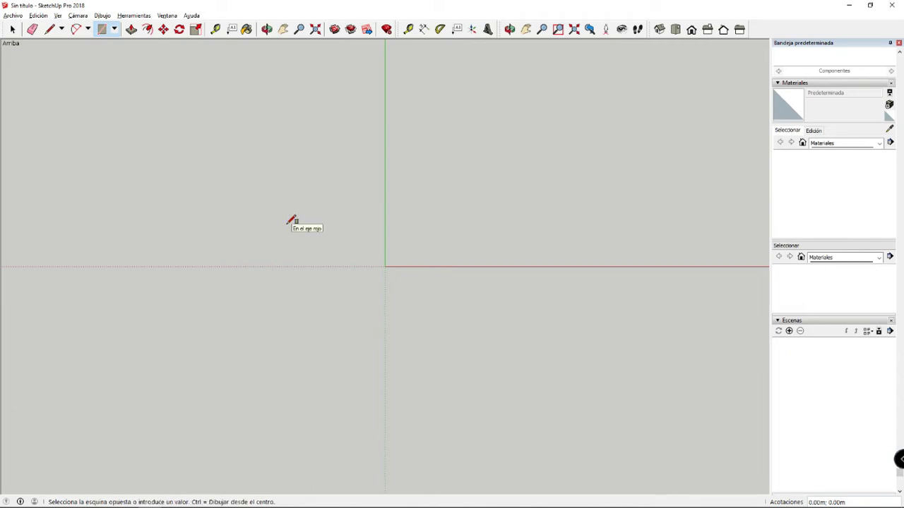
Size the rectangle as a 25 × 25 m square, then orbit to see it in perspective
text(25)
text(;25)
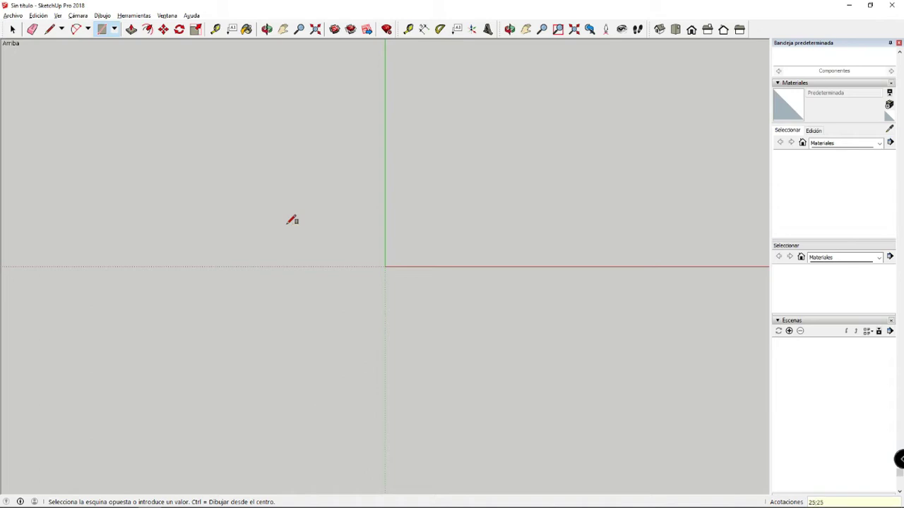
key(Return)
scroll(493, 174, down, 2)
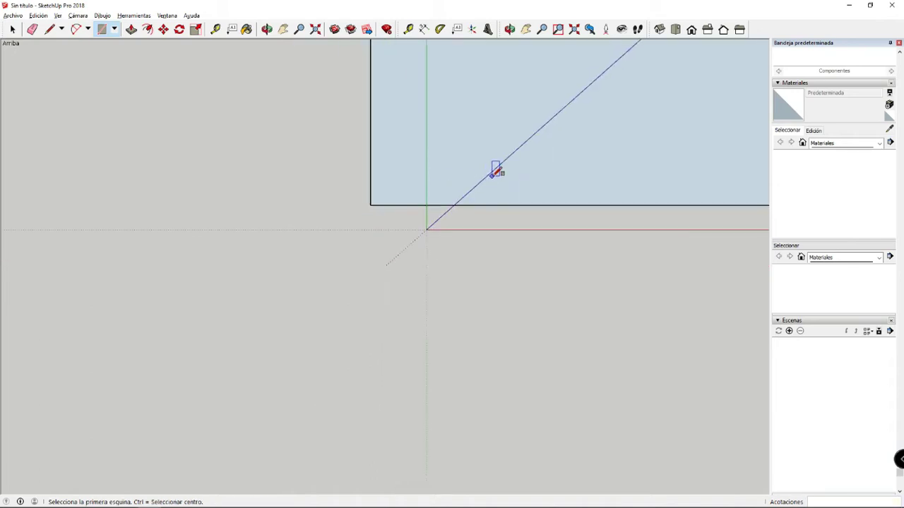
scroll(493, 175, down, 5)
scroll(484, 232, down, 3)
scroll(636, 124, up, 3)
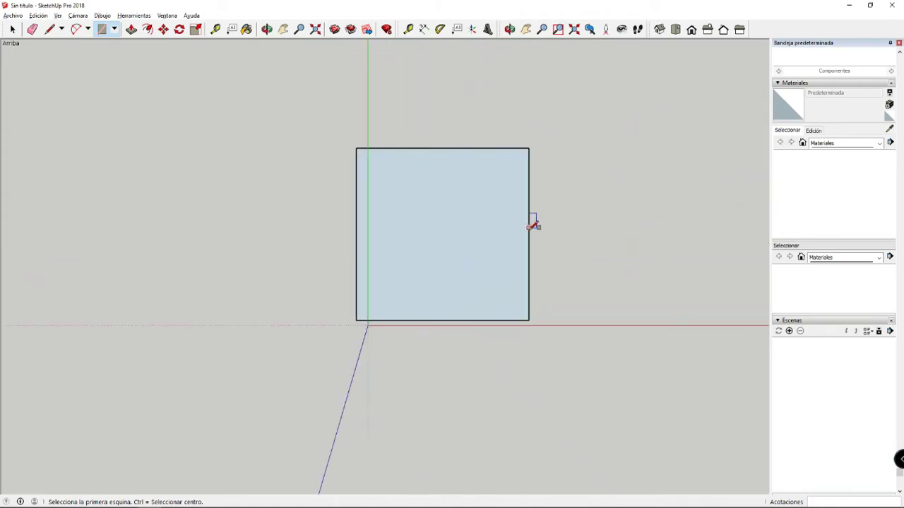
scroll(531, 225, up, 1)
scroll(476, 264, up, 1)
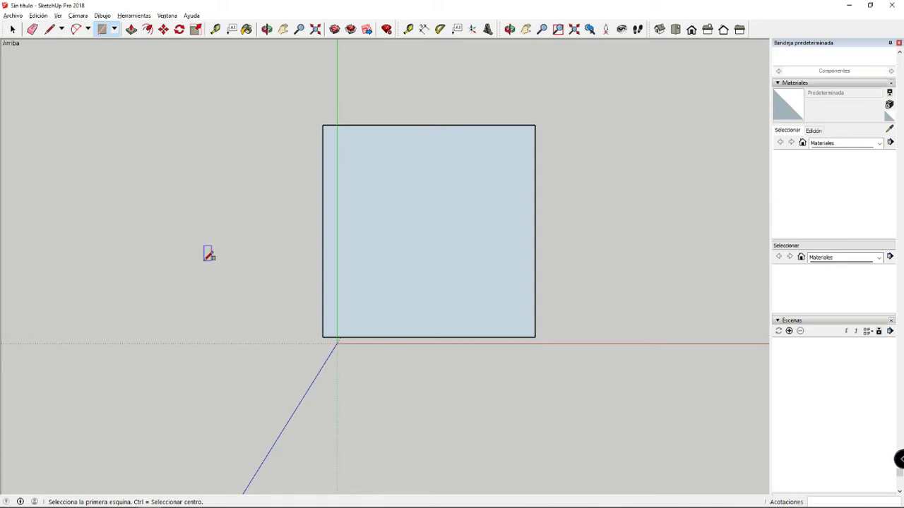
mouse_move(403, 347)
middle_down()
mouse_move(429, 195)
mouse_move(424, 256)
middle_up()
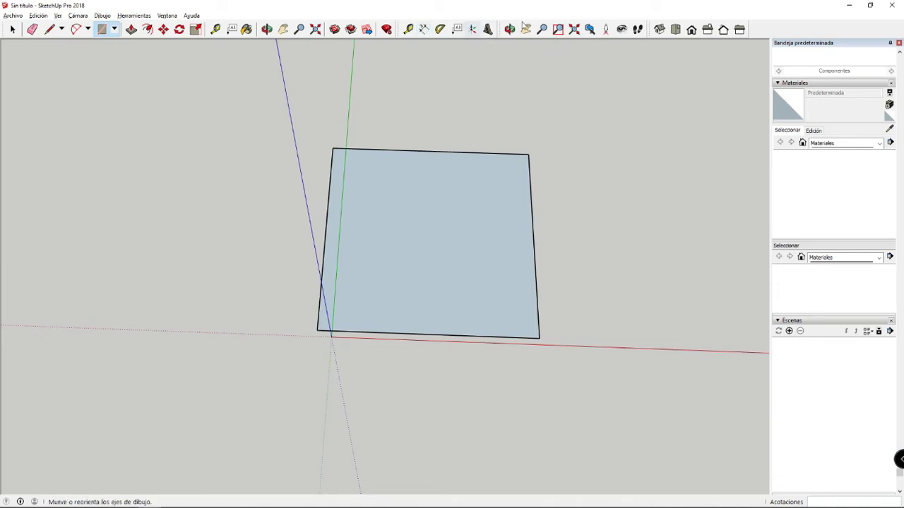
Add 25.00m dimensions to the square's left and bottom edges
right_click(760, 32)
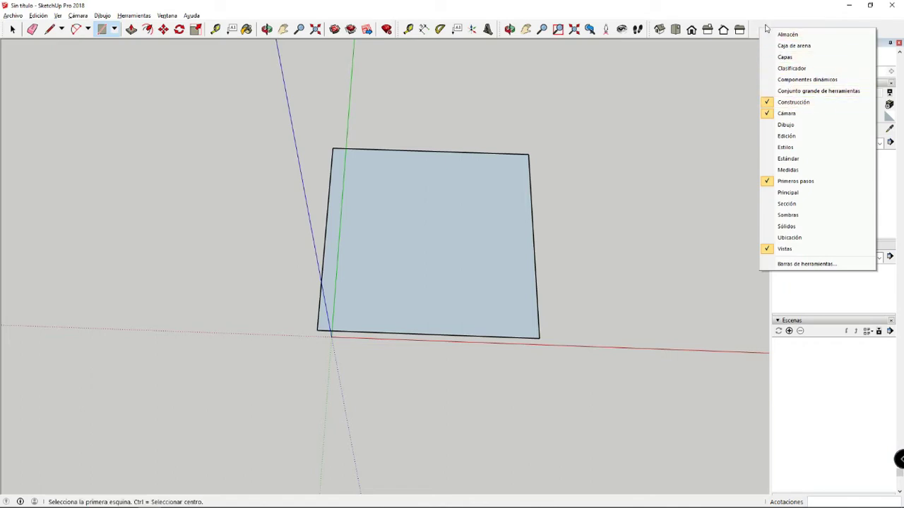
click(752, 18)
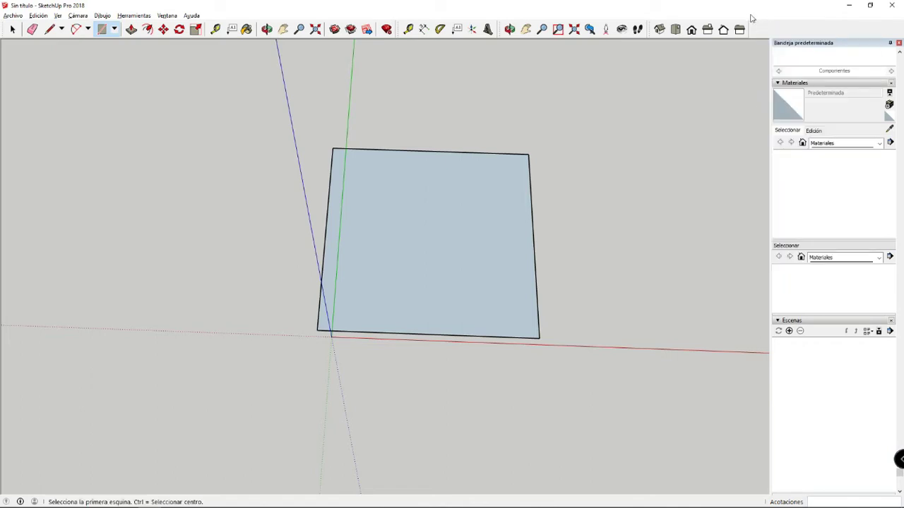
key(d)
click(333, 149)
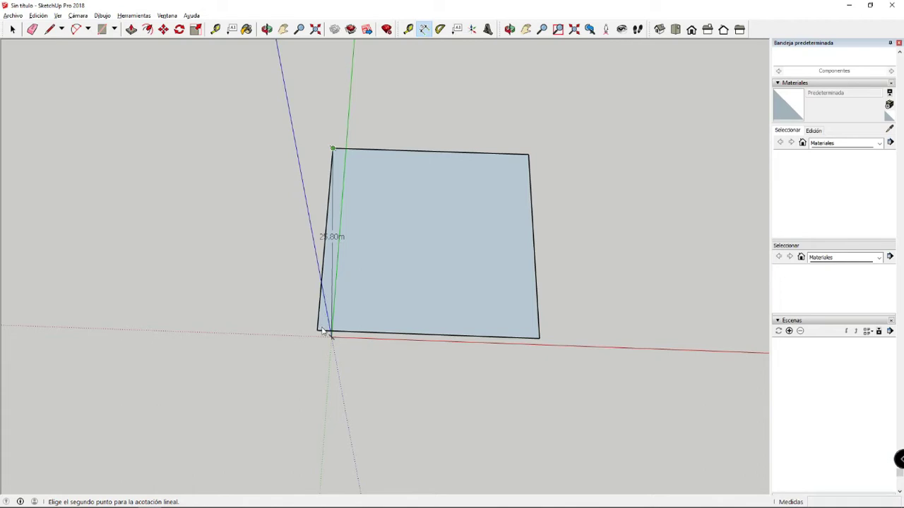
click(317, 331)
click(310, 343)
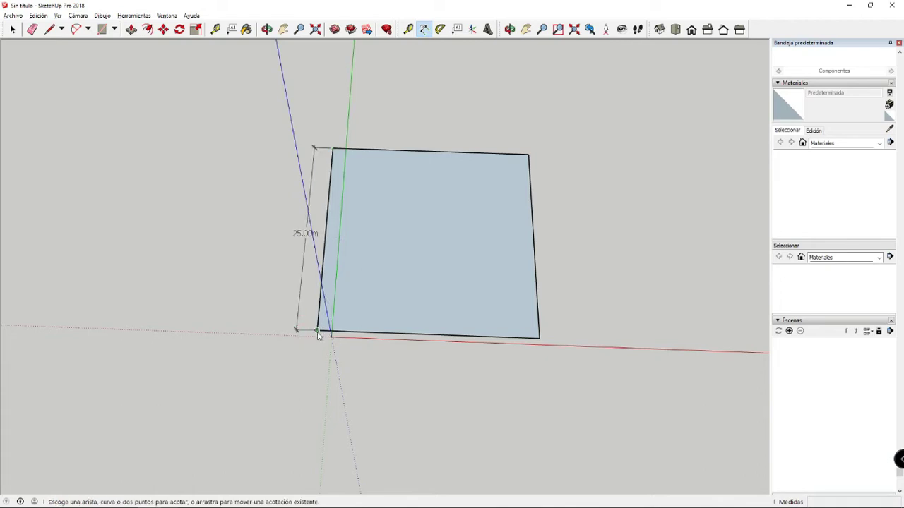
click(317, 331)
click(539, 338)
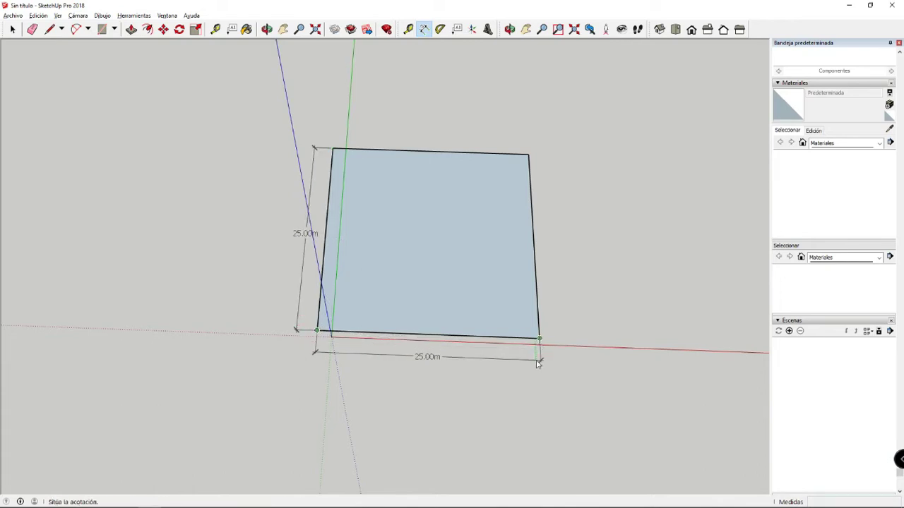
click(539, 360)
Orbit and zoom to inspect the dimensioned square from a low angle
mouse_move(565, 396)
middle_down()
mouse_move(581, 166)
mouse_move(589, 353)
middle_up()
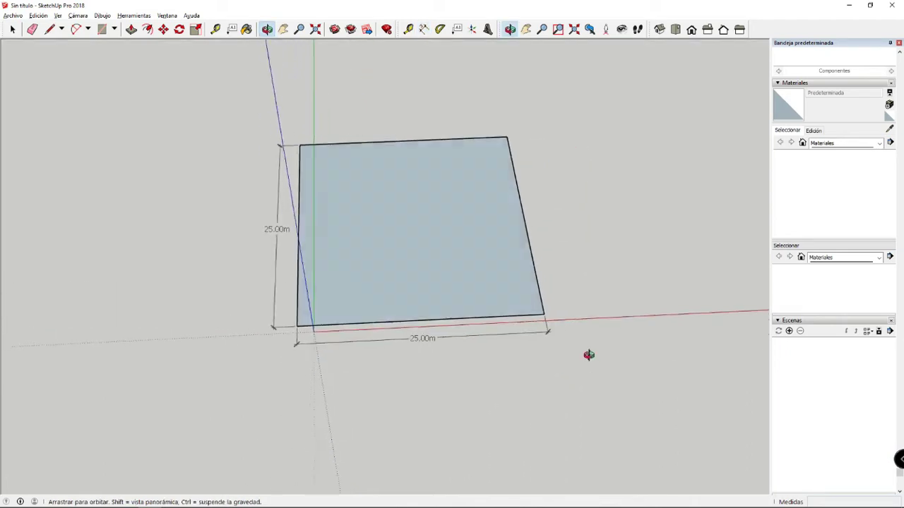
scroll(432, 244, up, 5)
scroll(439, 339, down, 5)
mouse_move(440, 339)
middle_down()
mouse_move(315, 344)
mouse_move(426, 319)
mouse_move(479, 375)
mouse_move(462, 294)
mouse_move(377, 268)
mouse_move(399, 353)
mouse_move(397, 207)
mouse_move(410, 289)
middle_up()
scroll(416, 285, down, 3)
scroll(412, 298, up, 3)
scroll(413, 297, down, 1)
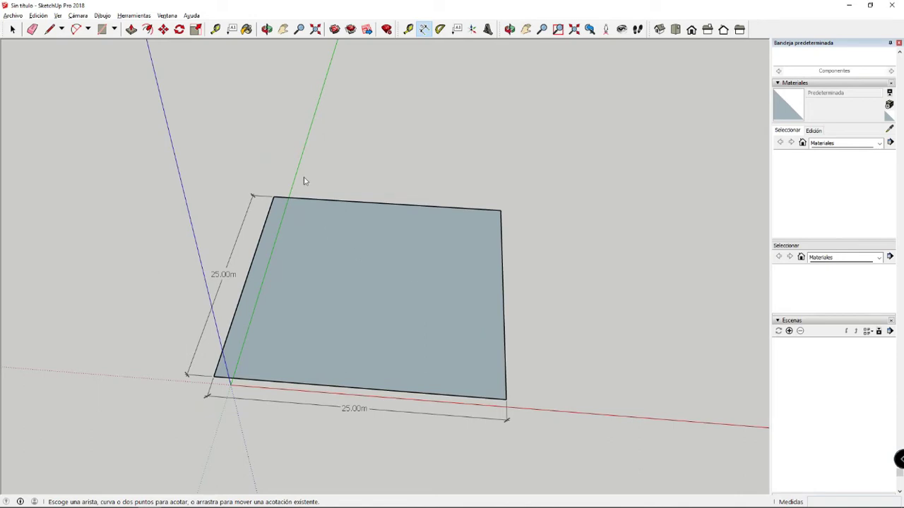
Push/pull the square face up 3 m into a slab
click(131, 29)
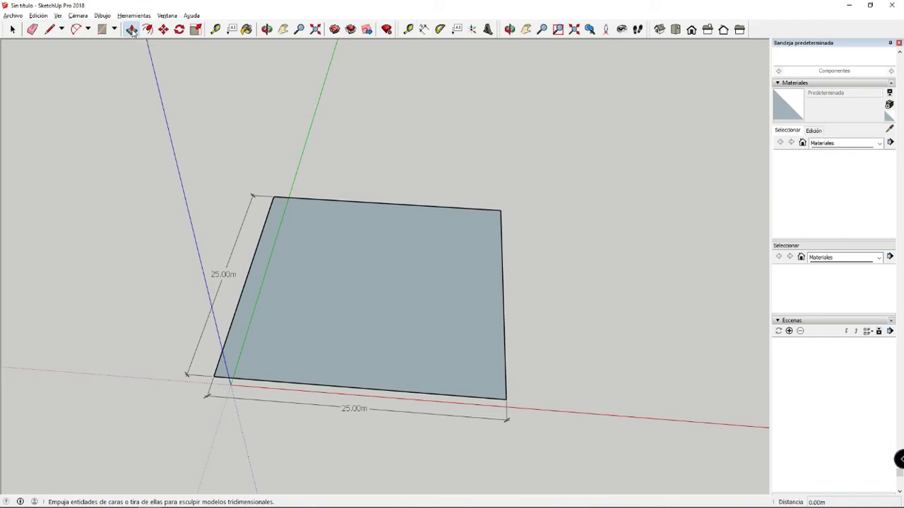
click(366, 283)
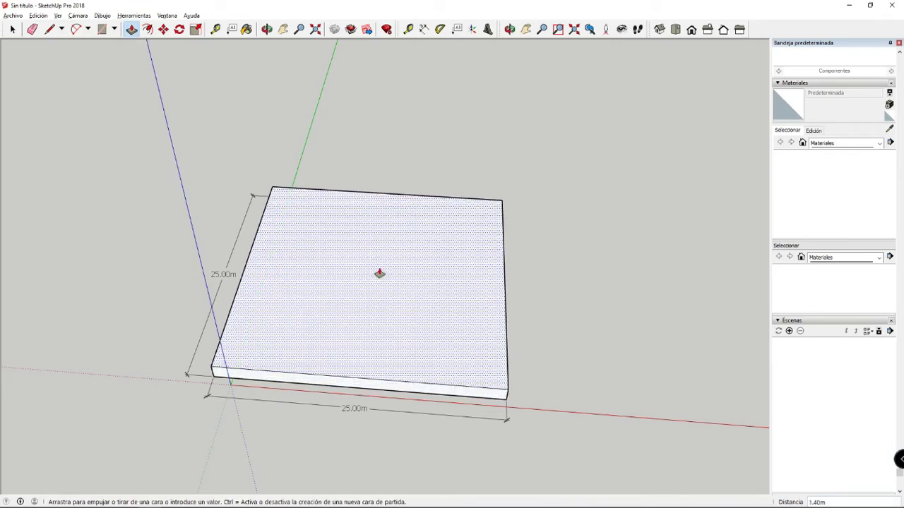
text(3)
key(Return)
mouse_move(379, 274)
middle_down()
mouse_move(463, 347)
mouse_move(440, 355)
mouse_move(500, 322)
mouse_move(250, 69)
middle_up()
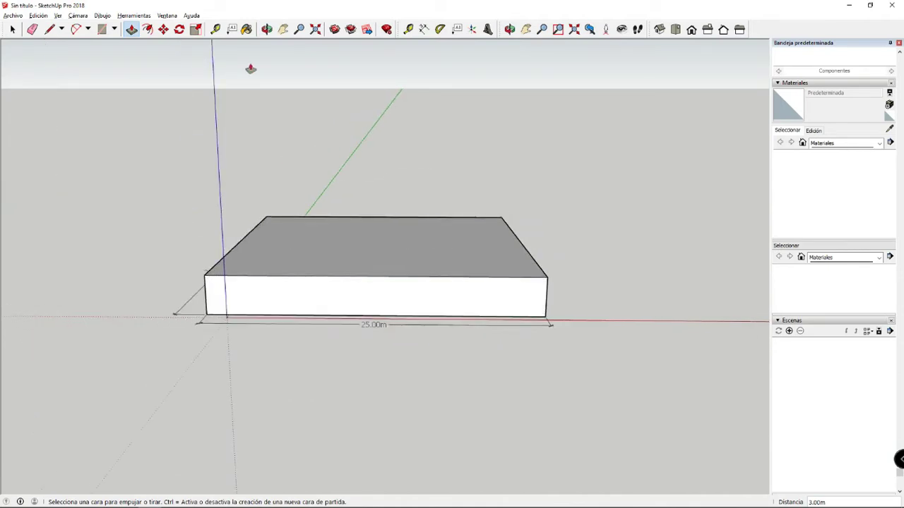
Add a 3.00m height dimension on a vertical slab edge, then orbit to look down on the top
click(424, 29)
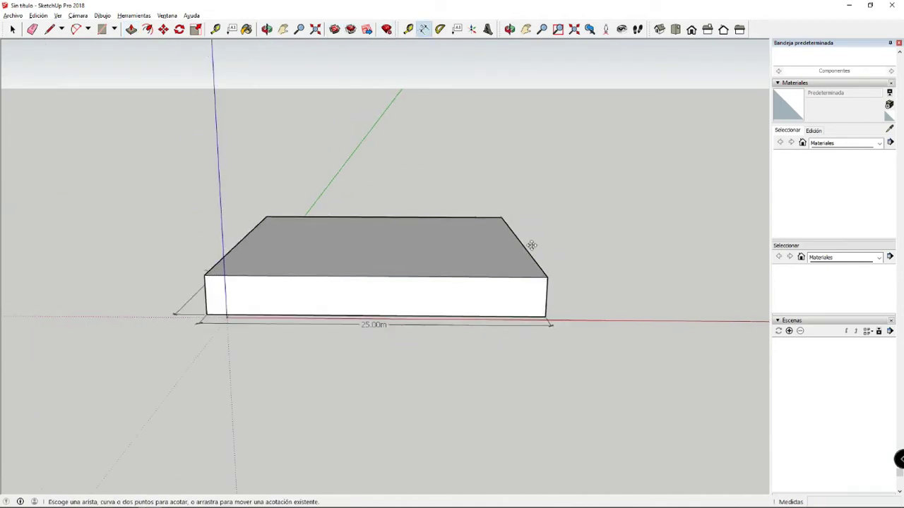
scroll(572, 308, up, 3)
click(523, 325)
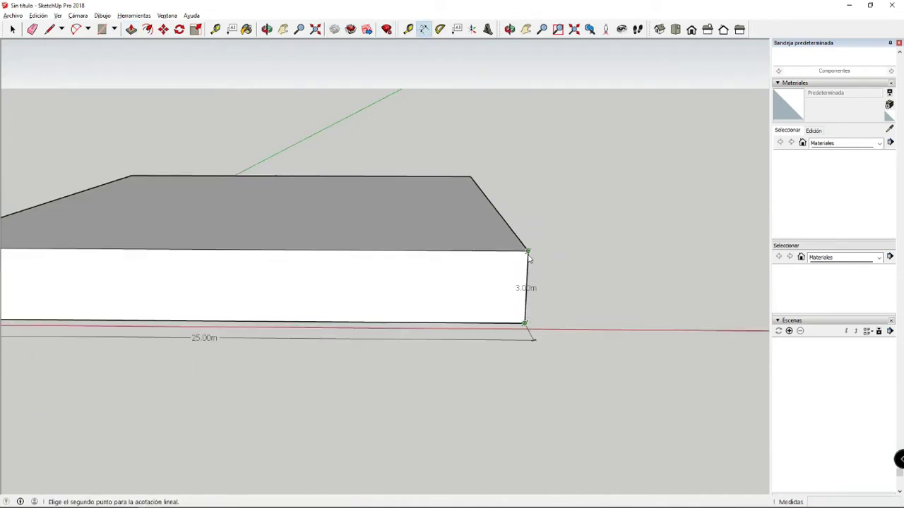
click(527, 251)
click(547, 260)
middle_drag(450, 307, 165, 252)
scroll(161, 264, down, 5)
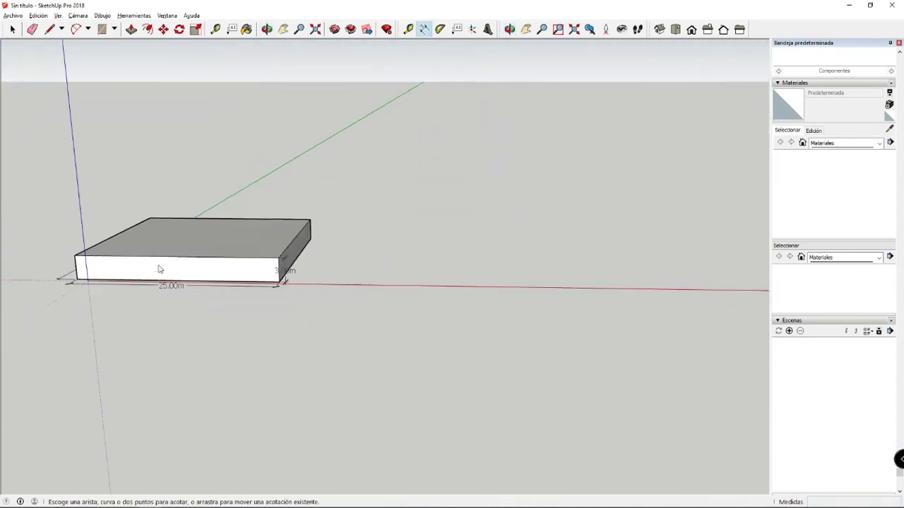
scroll(40, 258, up, 2)
mouse_move(40, 258)
middle_down()
mouse_move(195, 328)
mouse_move(224, 379)
mouse_move(129, 365)
middle_up()
scroll(130, 365, up, 2)
middle_drag(300, 253, 287, 323)
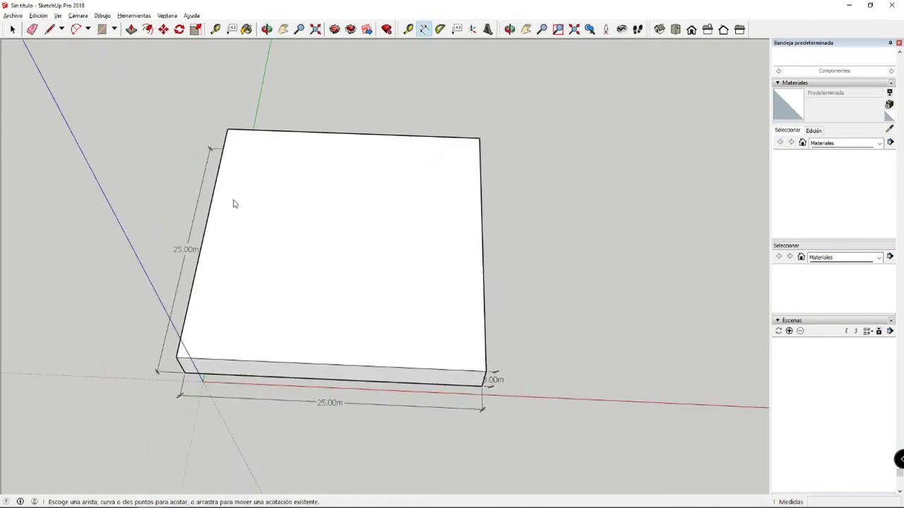
click(102, 29)
Draw a 15 × 10 m rectangle anchored at the slab top's top-left corner
click(227, 130)
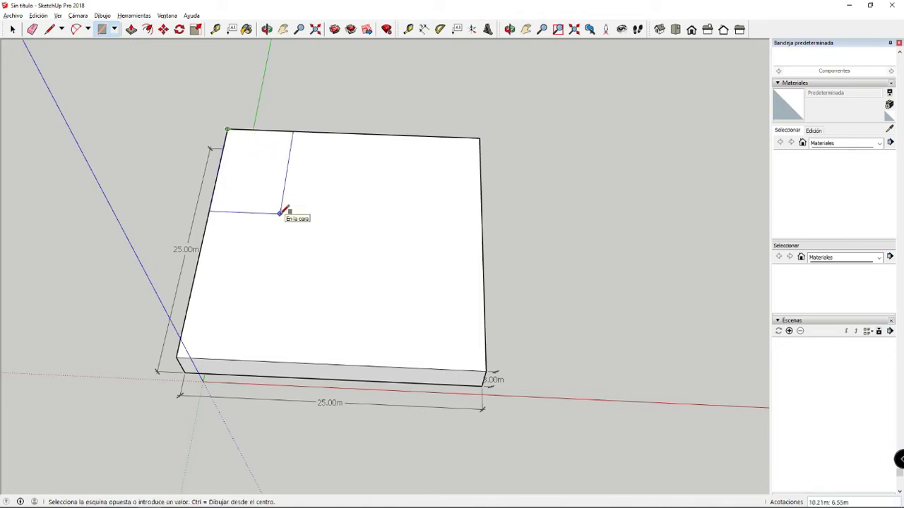
text(15;10)
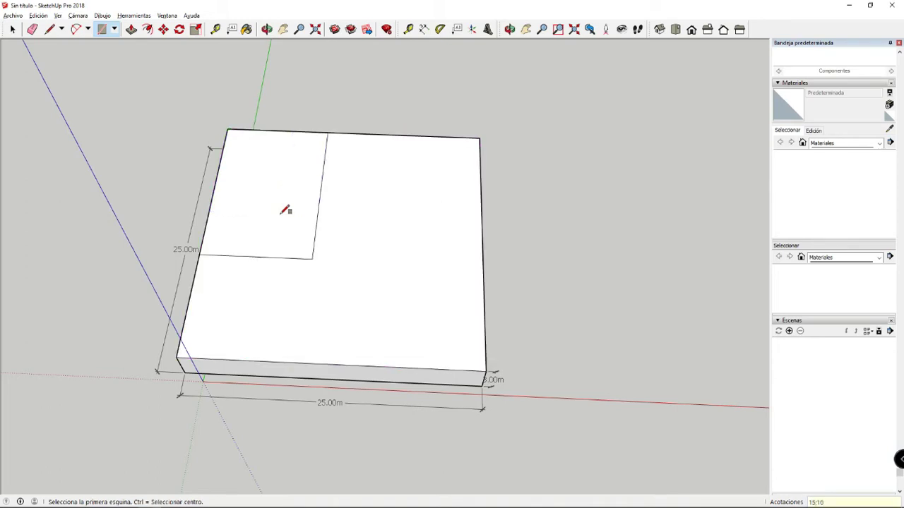
mouse_move(285, 210)
middle_down()
mouse_move(307, 276)
mouse_move(313, 349)
mouse_move(277, 282)
mouse_move(260, 328)
mouse_move(262, 299)
mouse_move(338, 284)
middle_up()
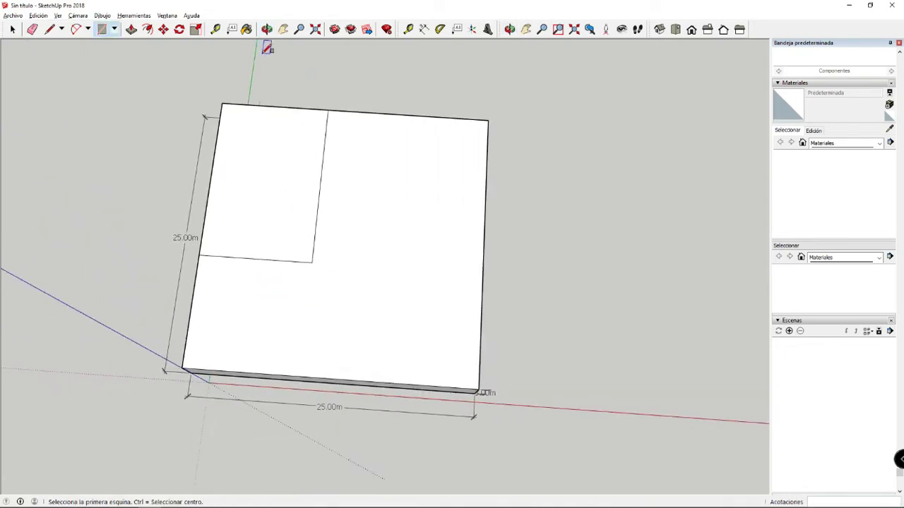
Dimension the inner rectangle's two edges as 15.00m and 10.00m on the slab top
click(423, 29)
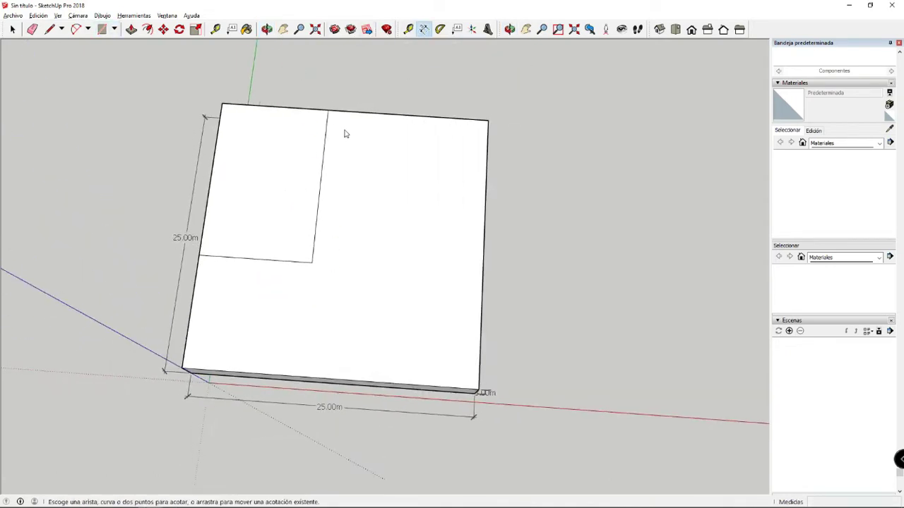
click(328, 110)
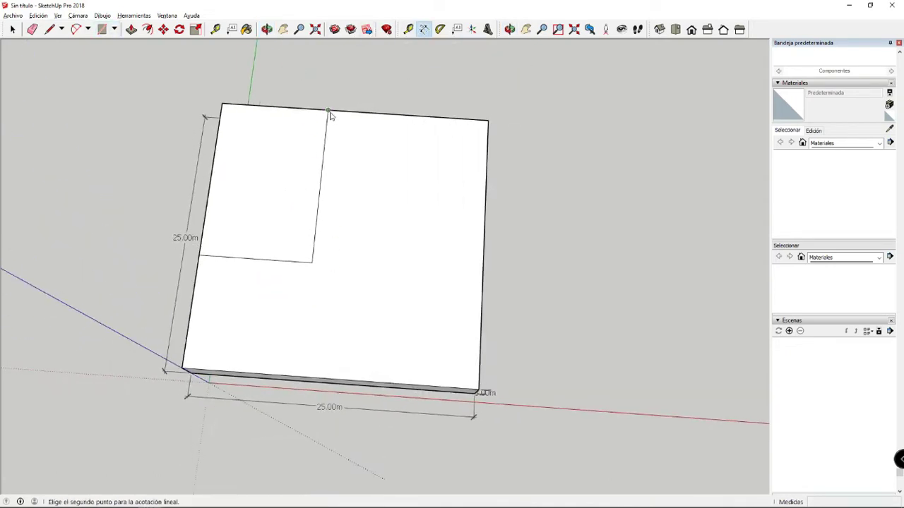
click(312, 262)
click(329, 269)
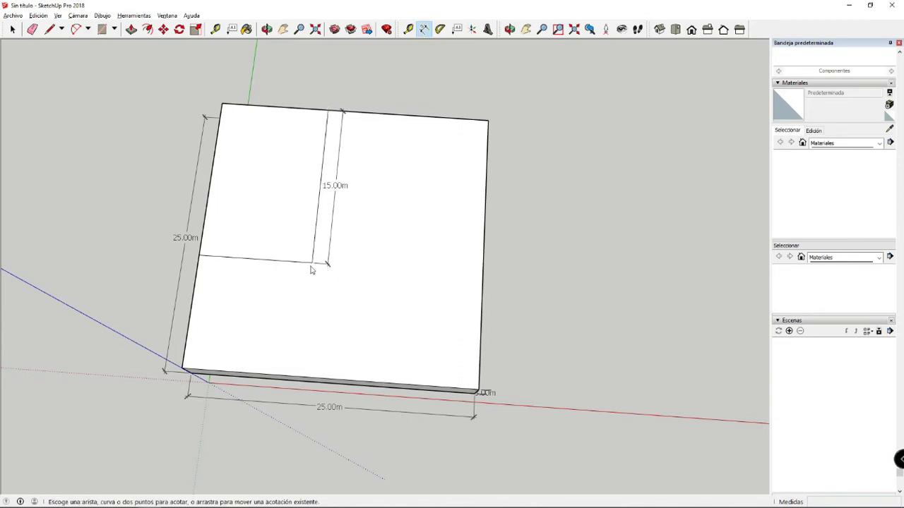
click(312, 262)
click(199, 256)
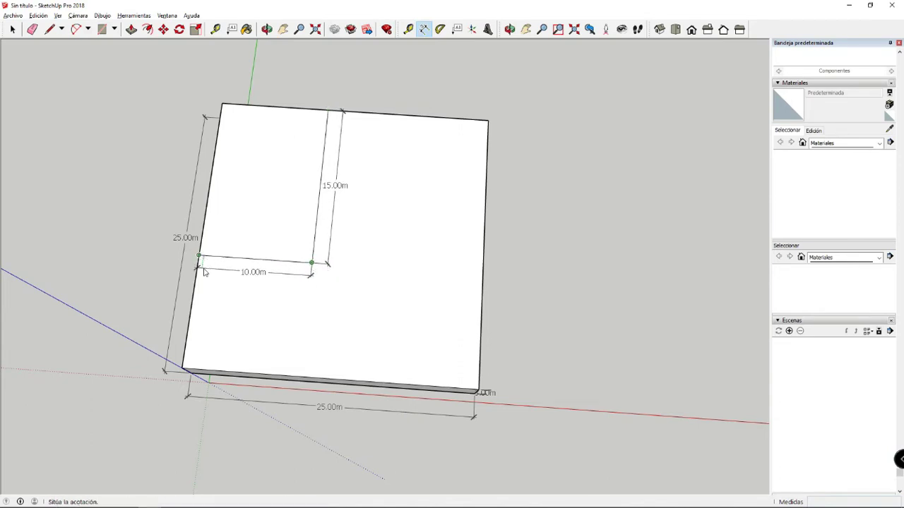
click(204, 273)
middle_drag(204, 274, 321, 294)
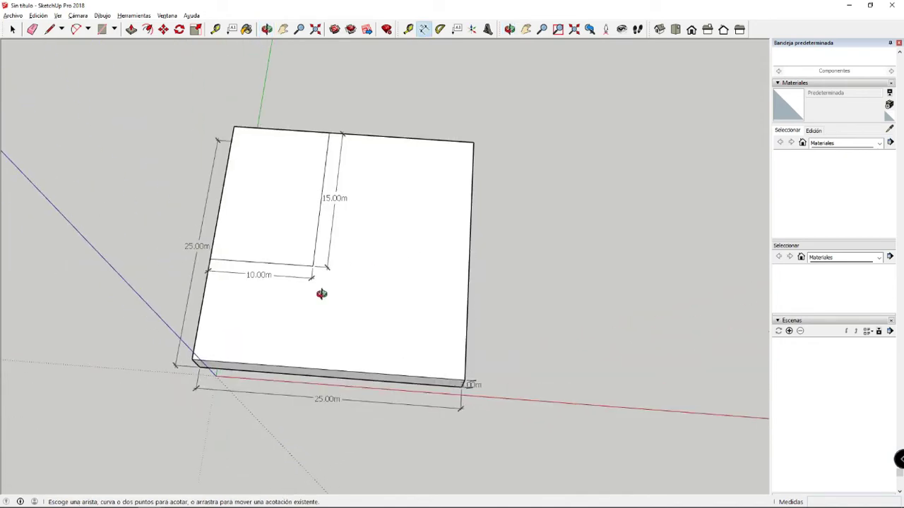
scroll(286, 209, up, 2)
scroll(398, 347, down, 3)
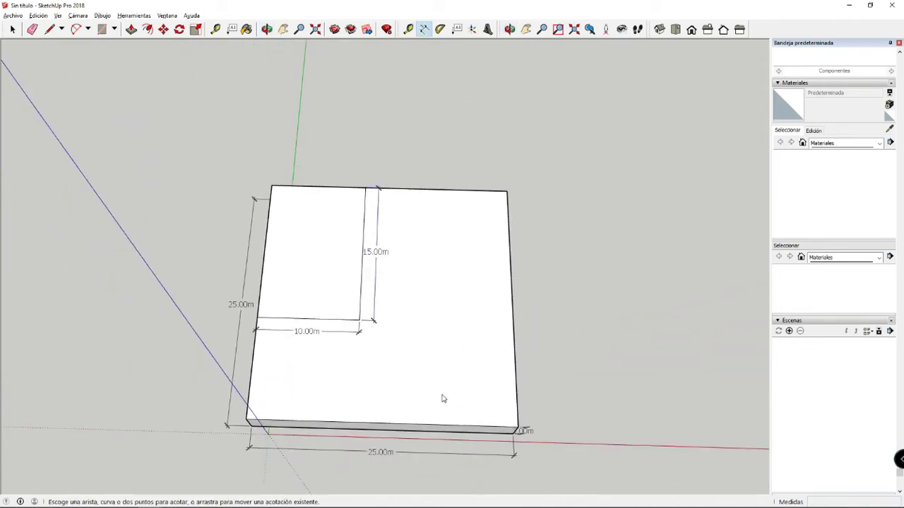
Push/pull the 15 × 10 m rectangle up 3 m into a raised block
click(131, 29)
mouse_move(313, 238)
mouse_down()
mouse_move(320, 181)
mouse_move(322, 244)
mouse_up()
text(3)
key(Return)
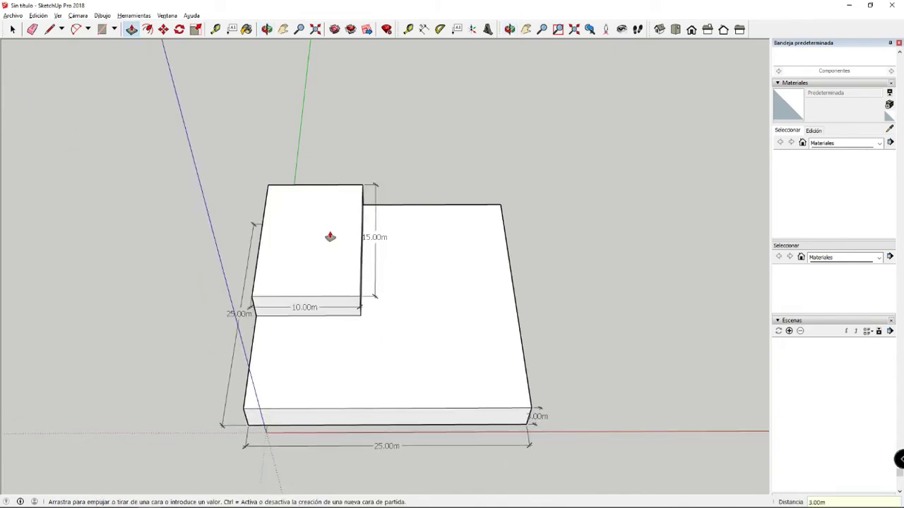
mouse_move(373, 403)
middle_down()
mouse_move(363, 196)
mouse_move(331, 242)
mouse_move(353, 271)
middle_up()
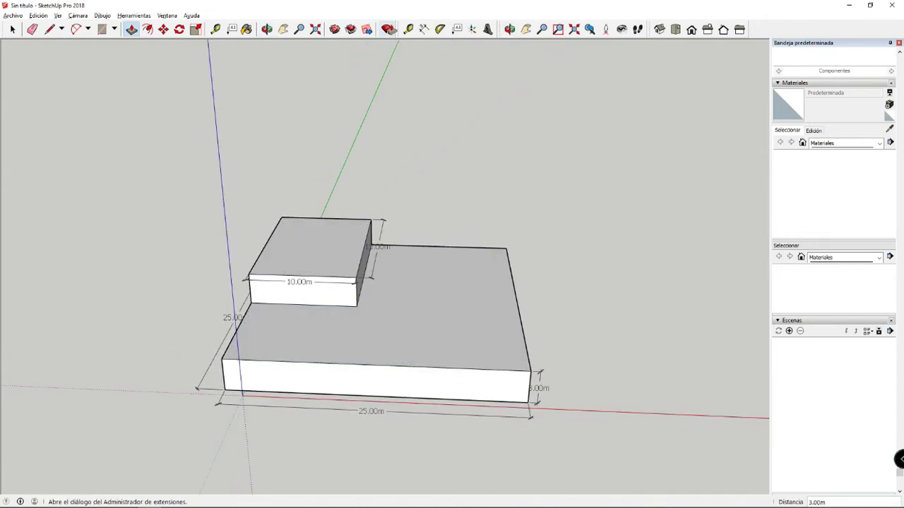
click(423, 29)
scroll(364, 310, up, 3)
Dimension the raised block's vertical corner edge as 3.00m, then orbit around to check the model
scroll(352, 332, up, 2)
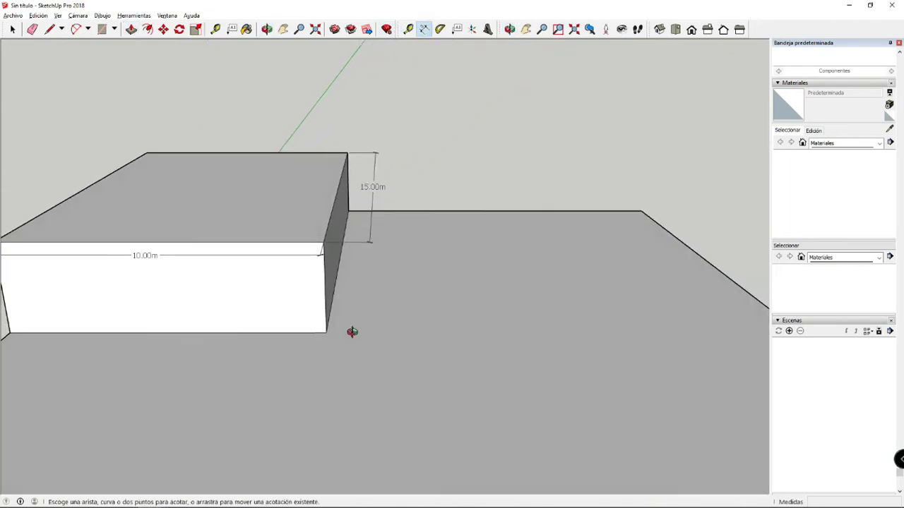
click(325, 334)
click(323, 243)
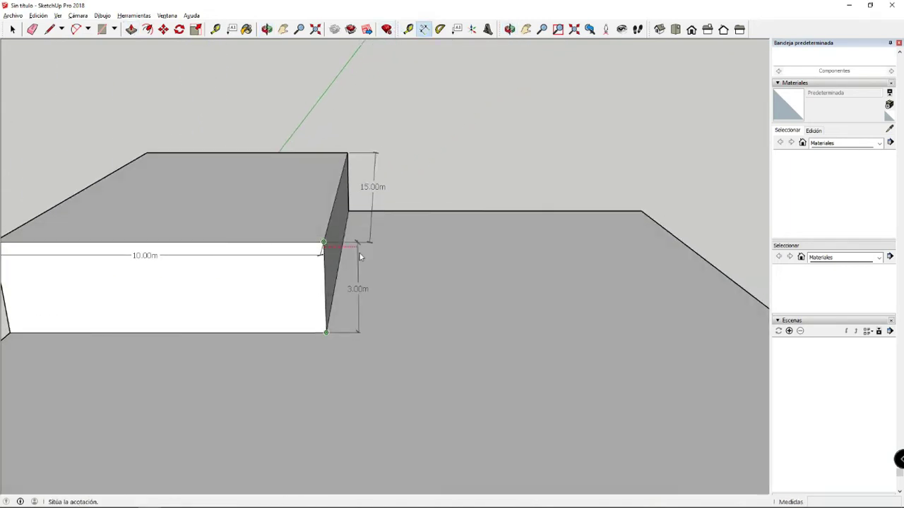
click(366, 251)
mouse_move(367, 250)
middle_down()
mouse_move(330, 313)
mouse_move(433, 339)
mouse_move(323, 360)
mouse_move(319, 449)
mouse_move(319, 363)
middle_up()
scroll(323, 360, down, 3)
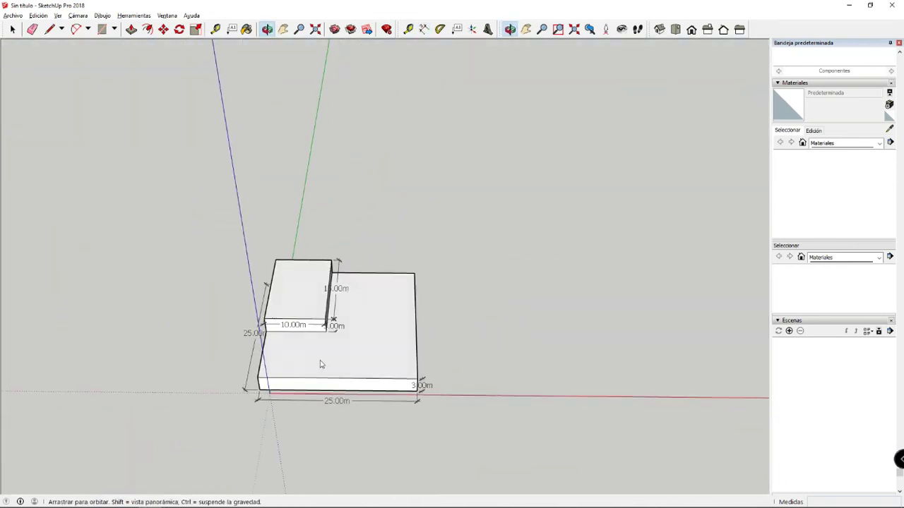
scroll(276, 367, up, 2)
scroll(319, 366, up, 2)
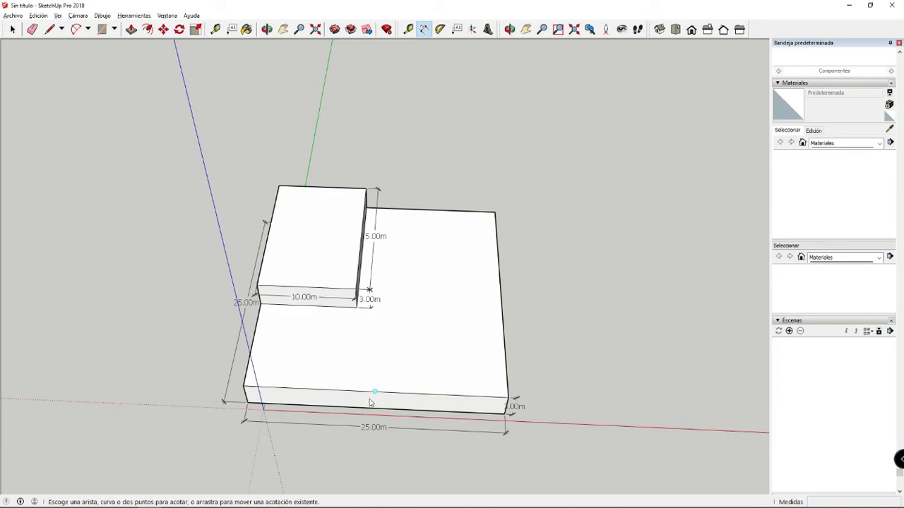
mouse_move(379, 392)
middle_down()
mouse_move(401, 198)
mouse_move(309, 198)
mouse_move(447, 193)
mouse_move(517, 293)
middle_up()
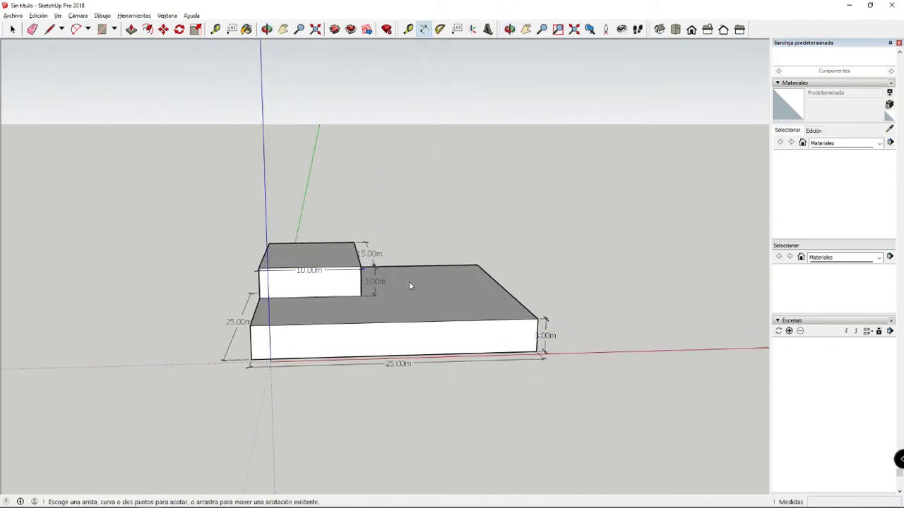
middle_drag(410, 286, 416, 467)
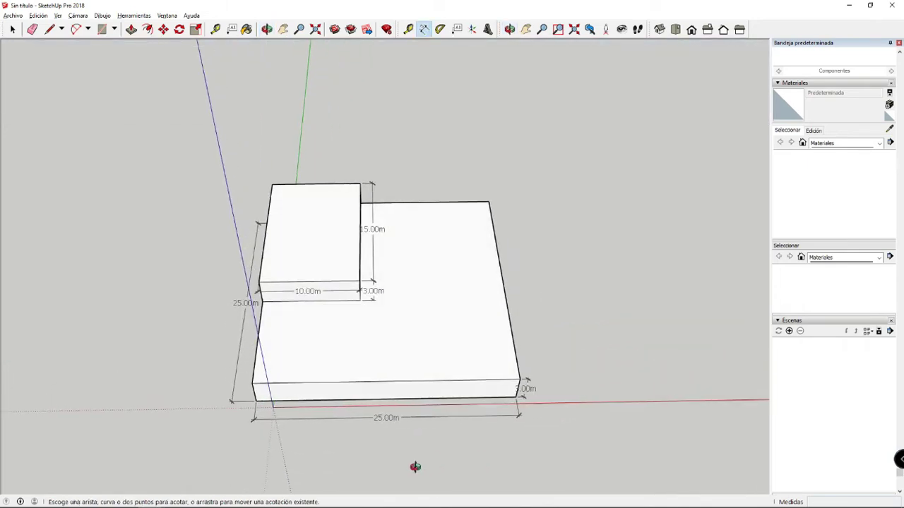
Draw lines from the box's inner corner to the slab's front edge and right edge
click(55, 34)
scroll(434, 299, up, 1)
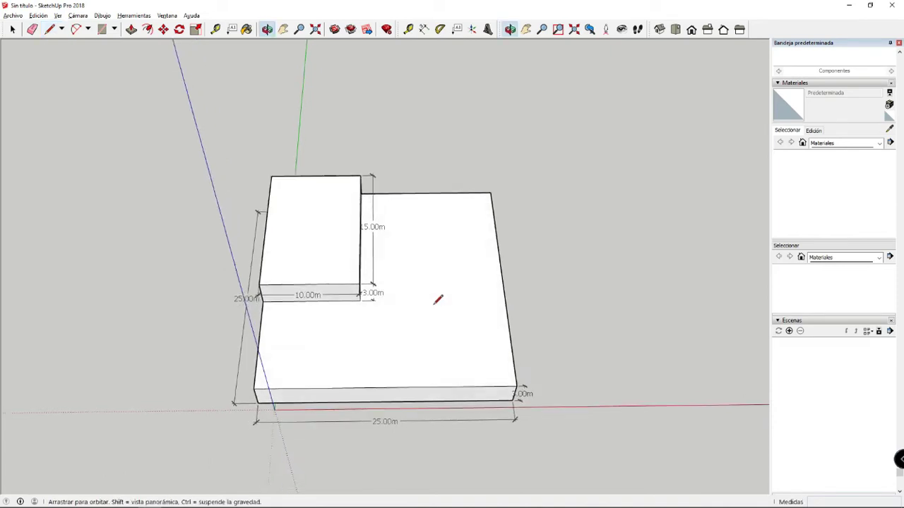
scroll(374, 322, up, 1)
click(352, 299)
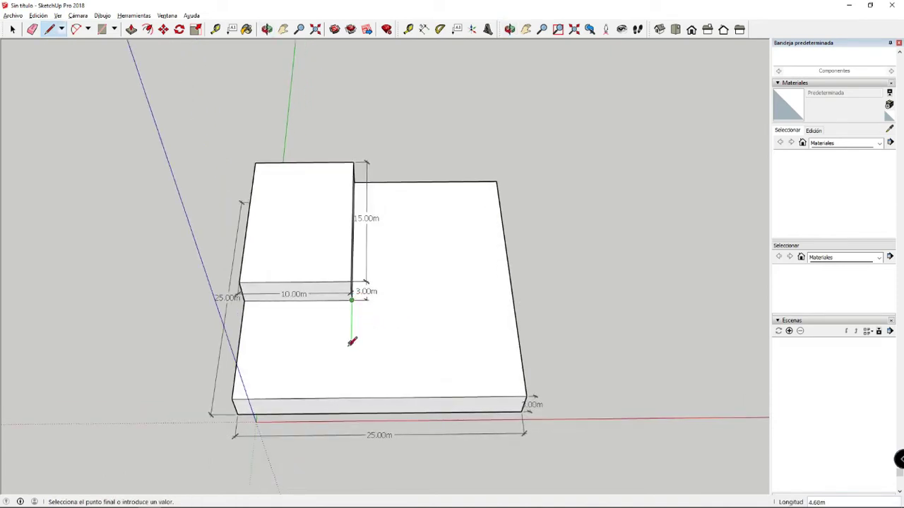
click(350, 397)
mouse_move(356, 389)
middle_down()
mouse_move(359, 303)
mouse_move(261, 178)
mouse_move(299, 298)
middle_up()
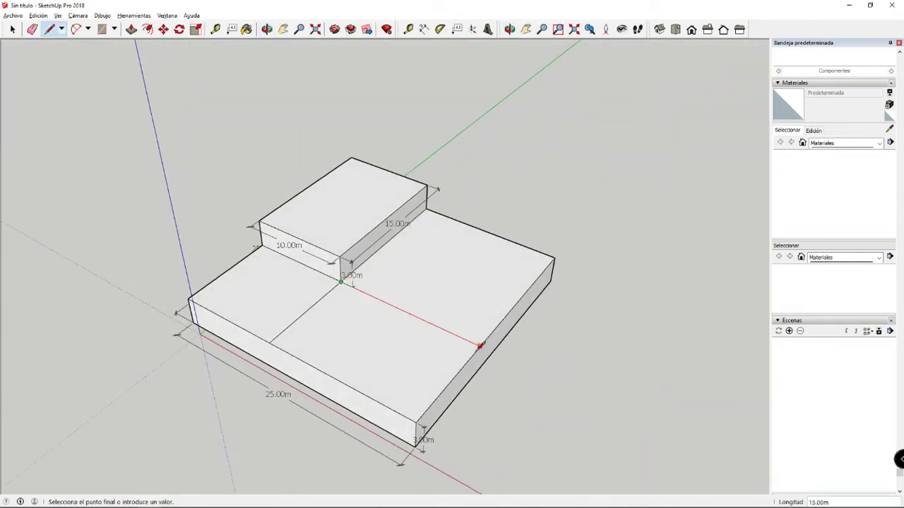
middle_drag(481, 345, 333, 373)
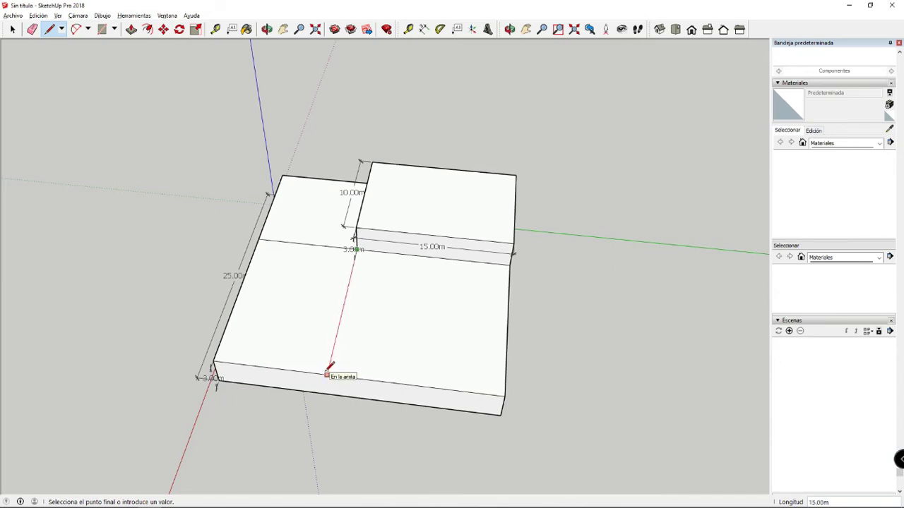
click(329, 366)
mouse_move(288, 375)
middle_down()
mouse_move(688, 362)
mouse_move(447, 338)
middle_up()
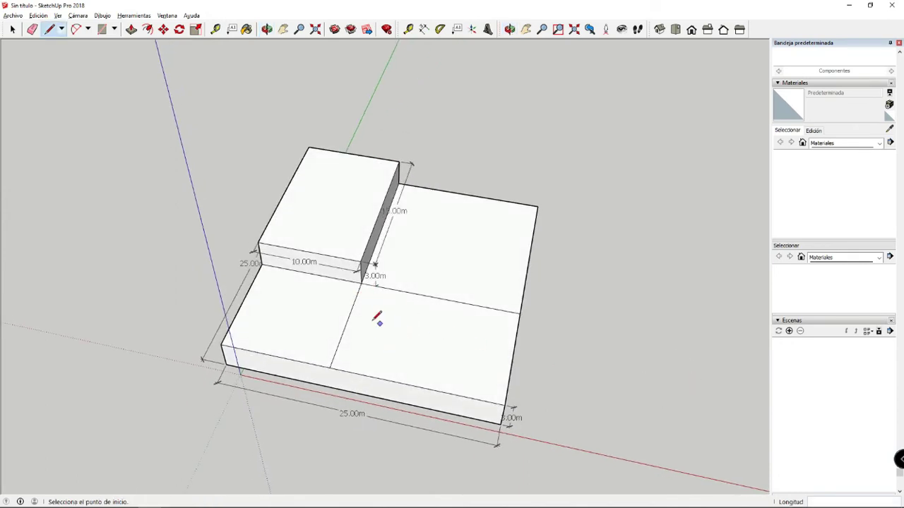
middle_drag(376, 318, 338, 226)
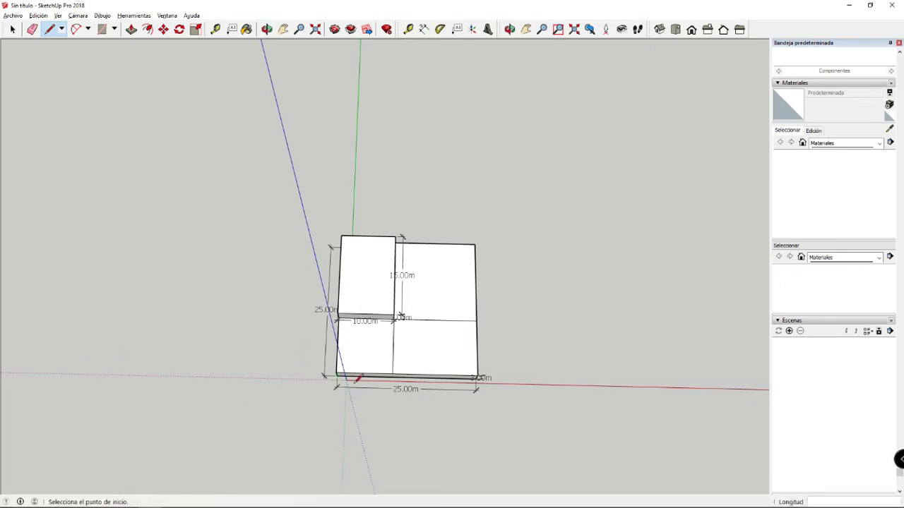
middle_drag(403, 424, 328, 129)
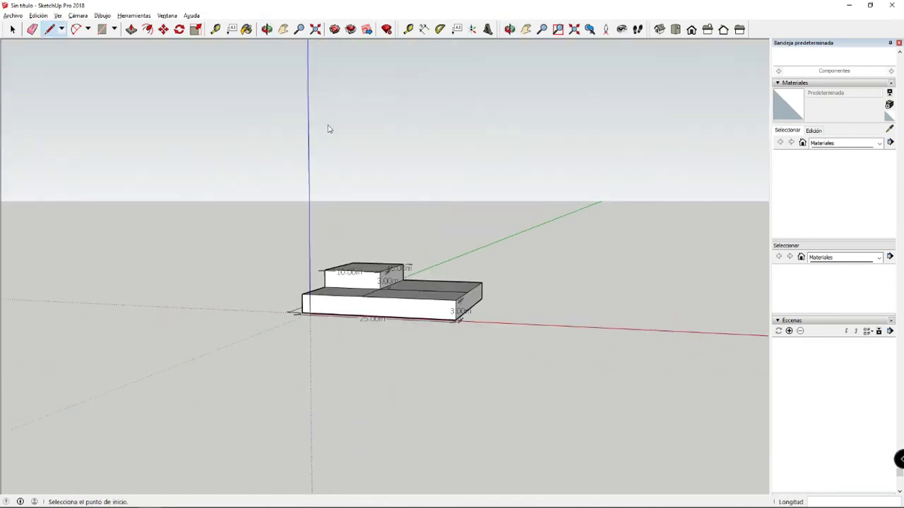
mouse_move(373, 264)
middle_down()
mouse_move(361, 234)
mouse_move(363, 403)
mouse_move(374, 428)
mouse_move(379, 406)
middle_up()
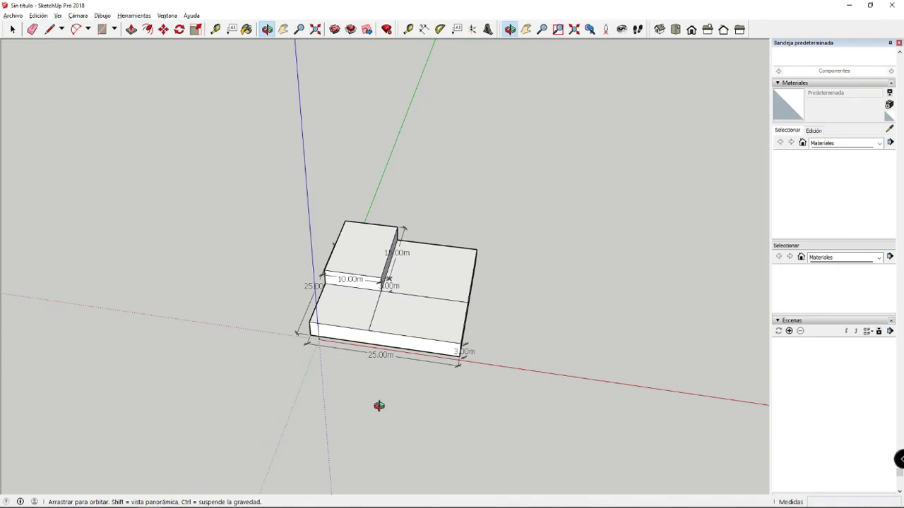
Draw two crossing corner-to-corner diagonals on the box top to form an X
key(l)
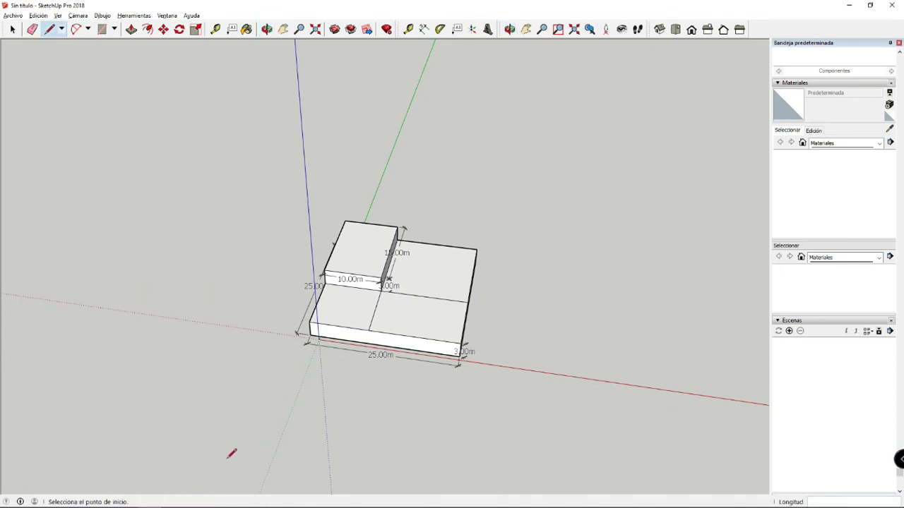
mouse_move(331, 375)
middle_down()
mouse_move(295, 178)
mouse_move(289, 440)
mouse_move(450, 417)
mouse_move(443, 421)
mouse_move(402, 313)
mouse_move(412, 348)
middle_up()
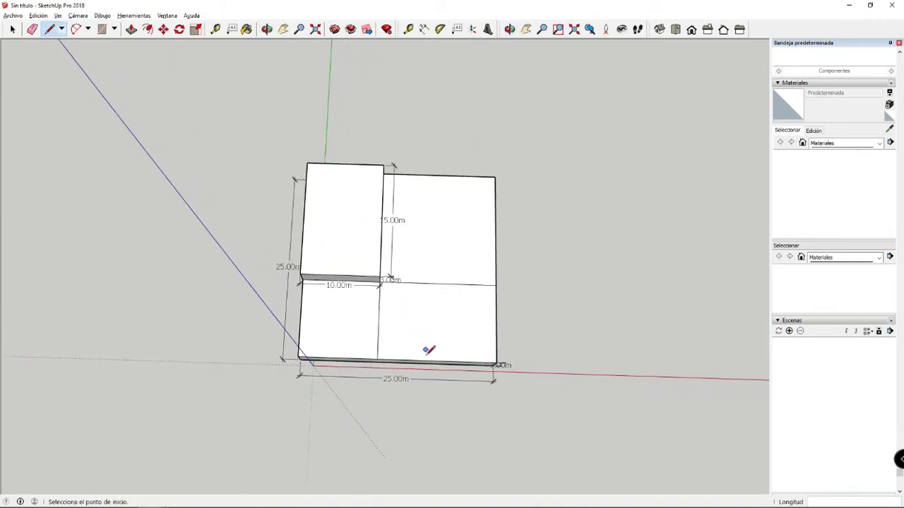
mouse_move(425, 354)
middle_down()
mouse_move(468, 384)
mouse_move(336, 140)
middle_up()
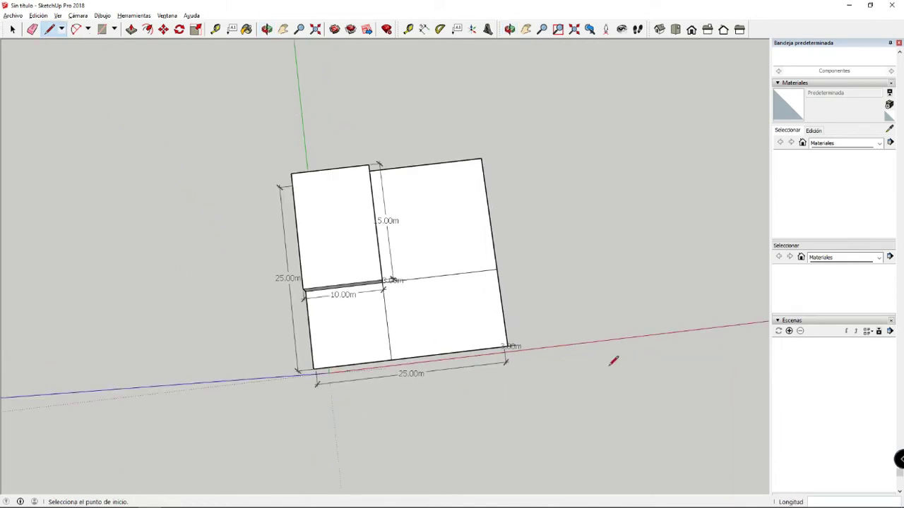
middle_drag(614, 361, 414, 151)
scroll(238, 303, up, 3)
scroll(353, 286, up, 2)
mouse_move(353, 287)
middle_down()
mouse_move(378, 282)
mouse_move(438, 149)
middle_up()
scroll(444, 139, up, 2)
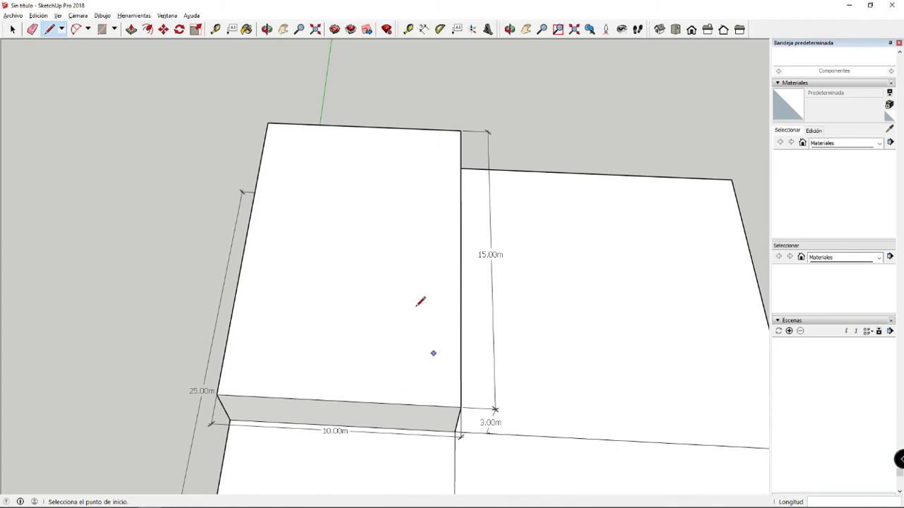
click(267, 126)
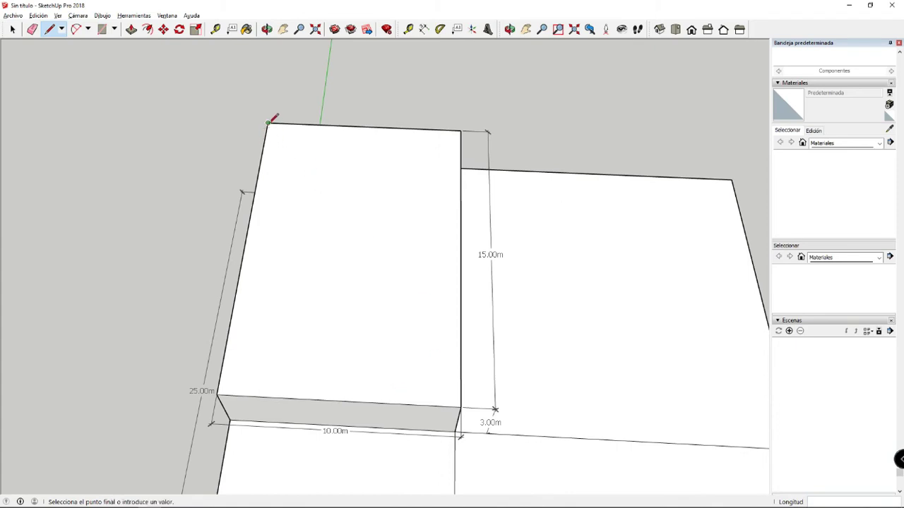
click(461, 407)
click(218, 395)
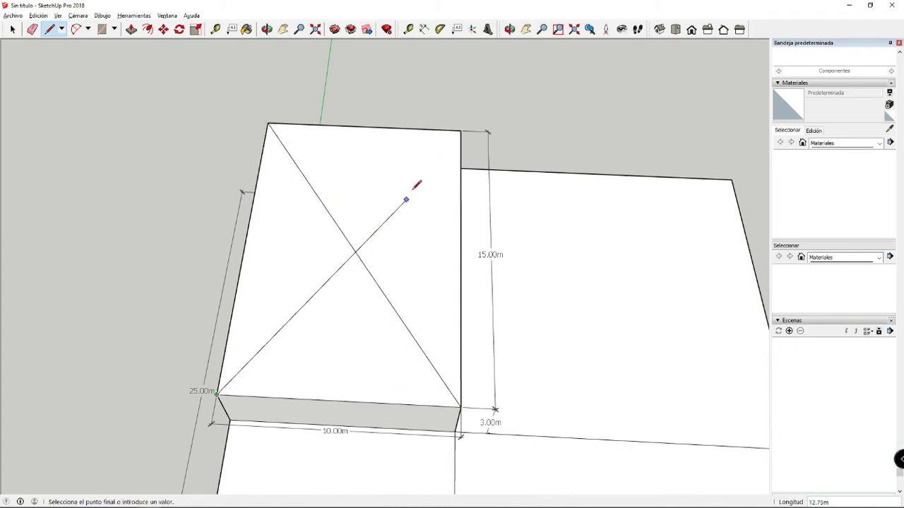
click(460, 130)
Draw crossing diagonals on the slab's front-left rectangle, meeting the box's front corners
mouse_move(389, 302)
middle_down()
mouse_move(414, 244)
mouse_move(438, 137)
mouse_move(410, 323)
mouse_move(395, 311)
middle_up()
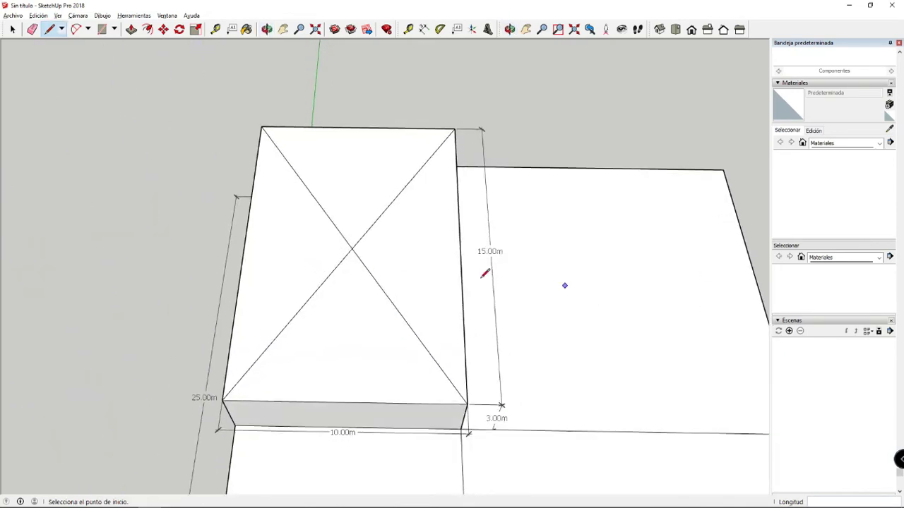
scroll(484, 274, down, 3)
mouse_move(525, 289)
middle_down()
mouse_move(585, 318)
mouse_move(520, 235)
mouse_move(620, 308)
mouse_move(642, 375)
mouse_move(710, 398)
mouse_move(468, 343)
mouse_move(334, 335)
middle_up()
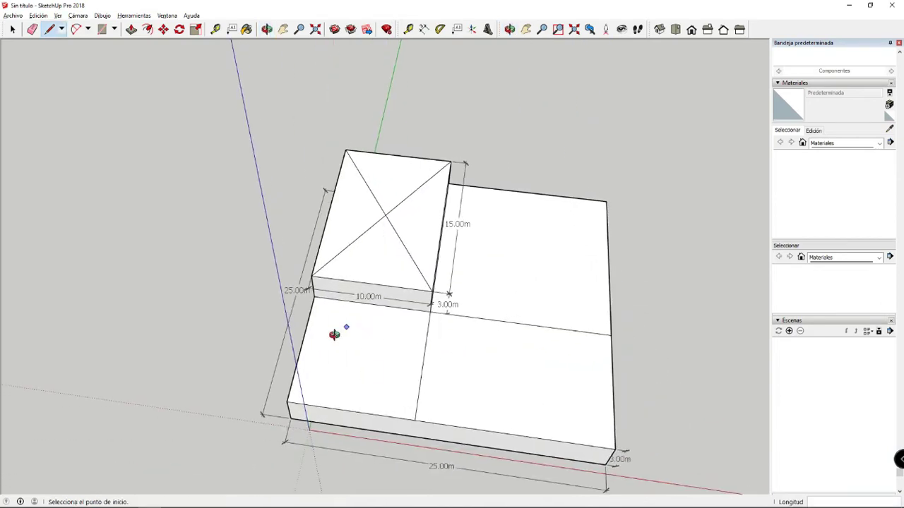
click(287, 401)
click(429, 310)
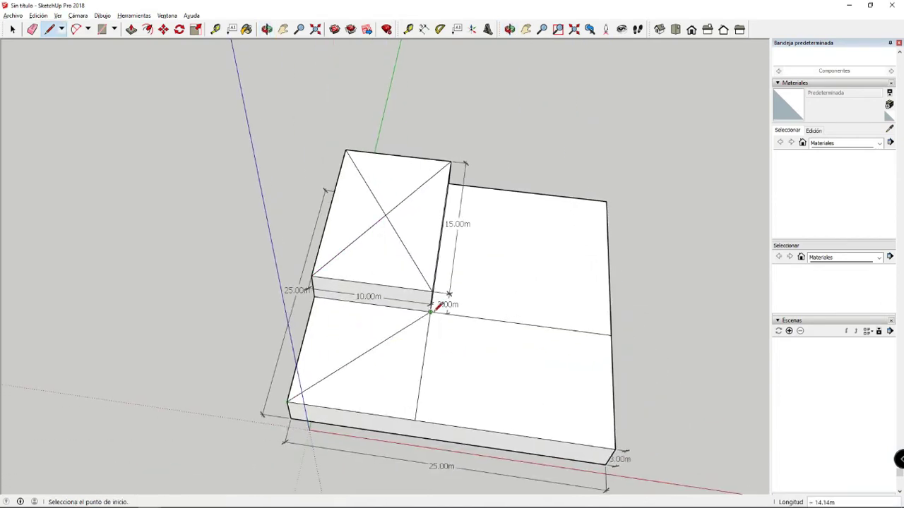
click(414, 420)
click(313, 296)
Draw a diagonal from the slab's front-right corner to the box's inner corner
mouse_move(392, 404)
middle_down()
mouse_move(402, 400)
mouse_move(420, 337)
mouse_move(402, 262)
middle_up()
scroll(382, 356, up, 3)
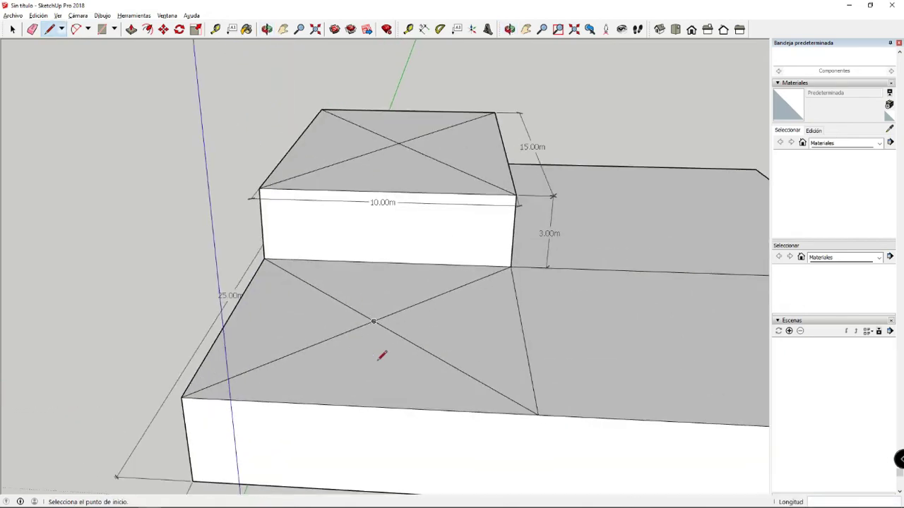
scroll(381, 357, up, 3)
mouse_move(355, 360)
middle_down()
mouse_move(567, 306)
mouse_move(425, 313)
mouse_move(344, 296)
mouse_move(406, 306)
middle_up()
scroll(344, 295, down, 3)
mouse_move(591, 309)
middle_down()
mouse_move(605, 360)
mouse_move(589, 487)
mouse_move(612, 436)
mouse_move(548, 330)
middle_up()
click(696, 375)
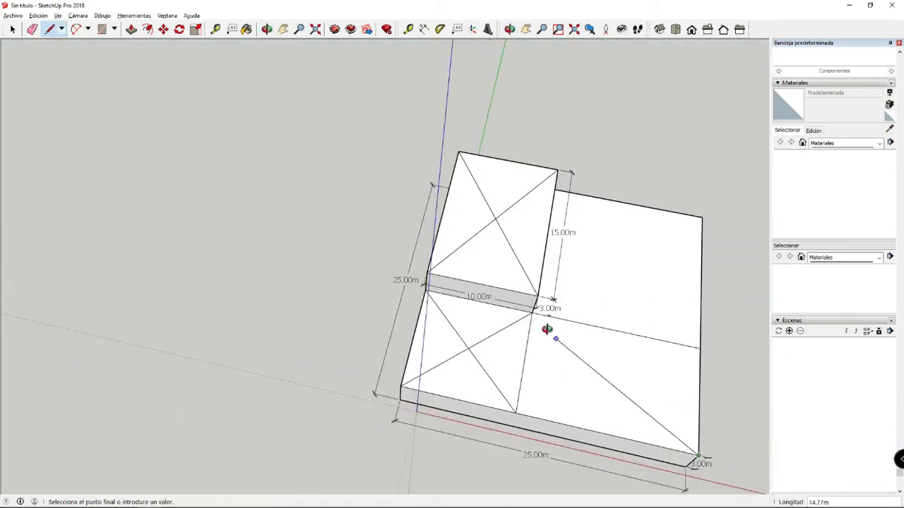
click(534, 305)
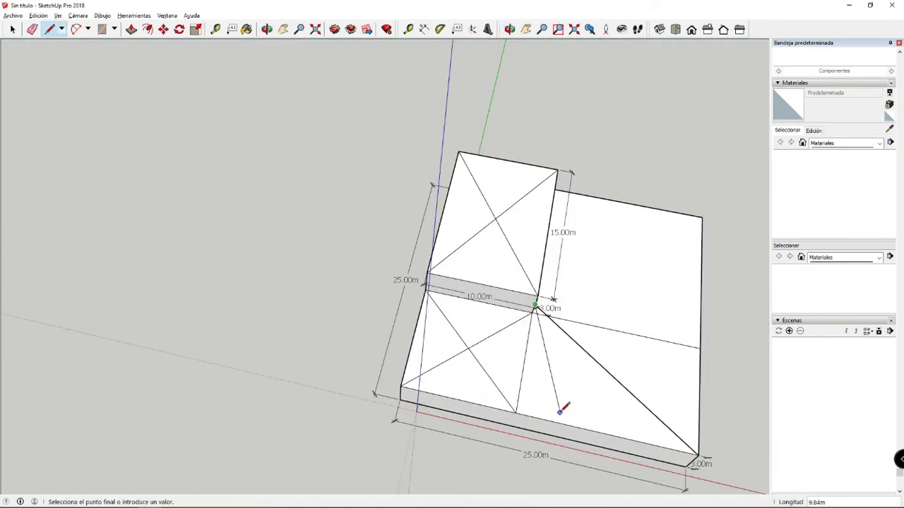
mouse_move(560, 409)
middle_down()
mouse_move(567, 299)
mouse_move(557, 134)
mouse_move(661, 240)
mouse_move(660, 299)
mouse_move(419, 289)
mouse_move(598, 286)
mouse_move(545, 294)
mouse_move(581, 346)
mouse_move(626, 299)
middle_up()
scroll(545, 295, down, 3)
scroll(565, 303, down, 2)
scroll(565, 303, up, 3)
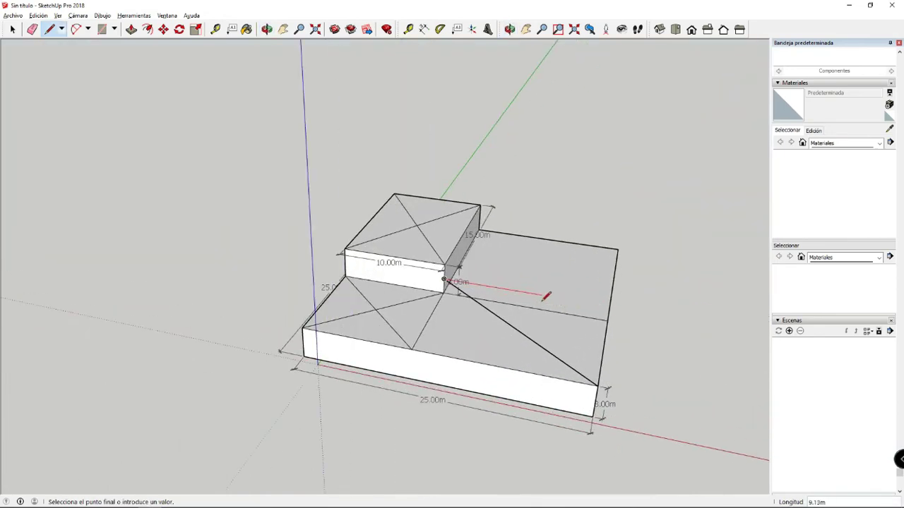
key(Escape)
Redraw the front-right corner-to-inner-corner diagonal and complete the front-right rectangle's X
middle_drag(537, 296, 620, 396)
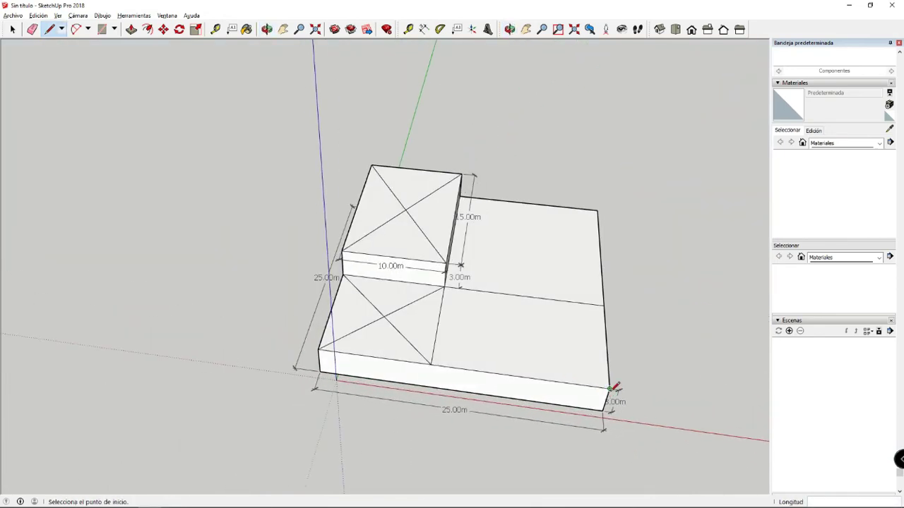
click(611, 388)
scroll(551, 339, up, 1)
scroll(536, 339, up, 2)
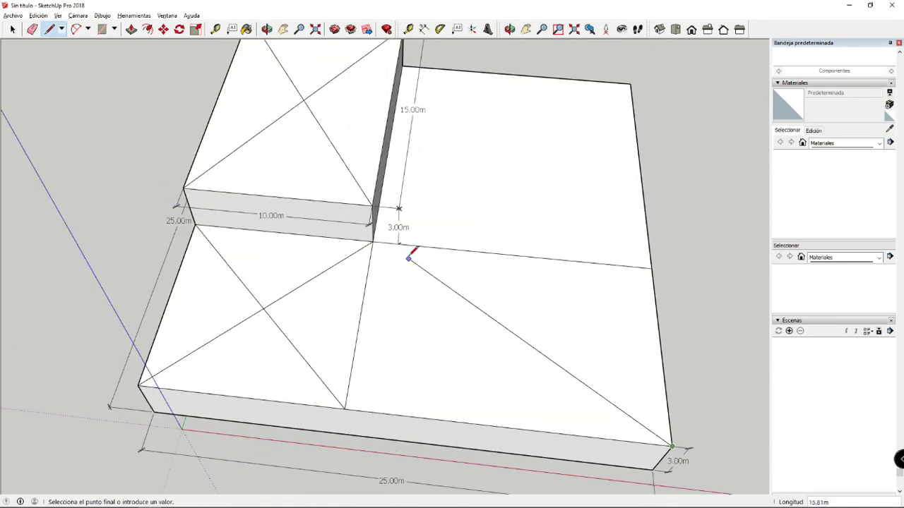
click(373, 242)
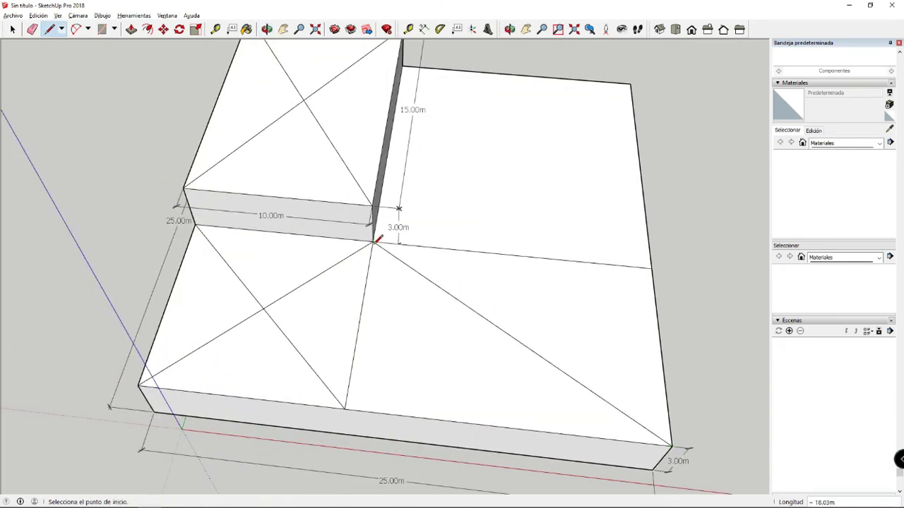
click(650, 269)
Draw crossing diagonals on the back-right rectangle between the box corners and slab corners
click(403, 66)
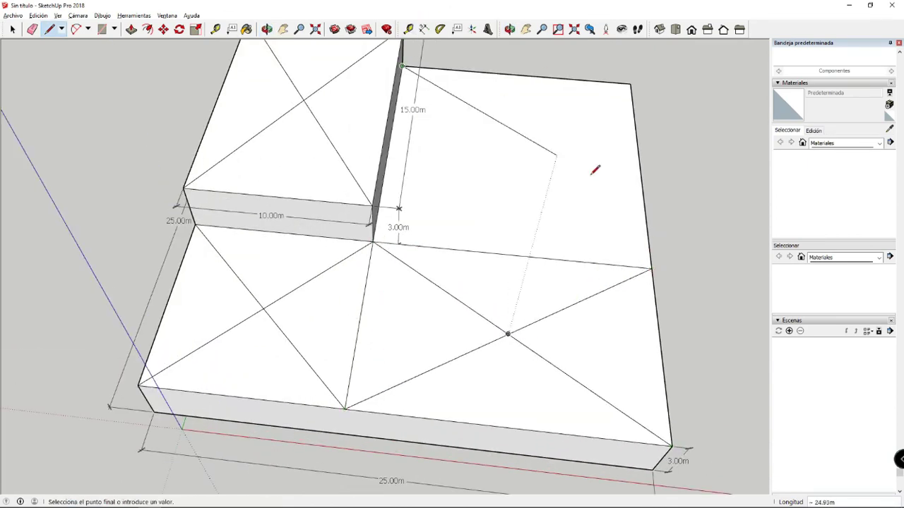
click(650, 269)
click(373, 242)
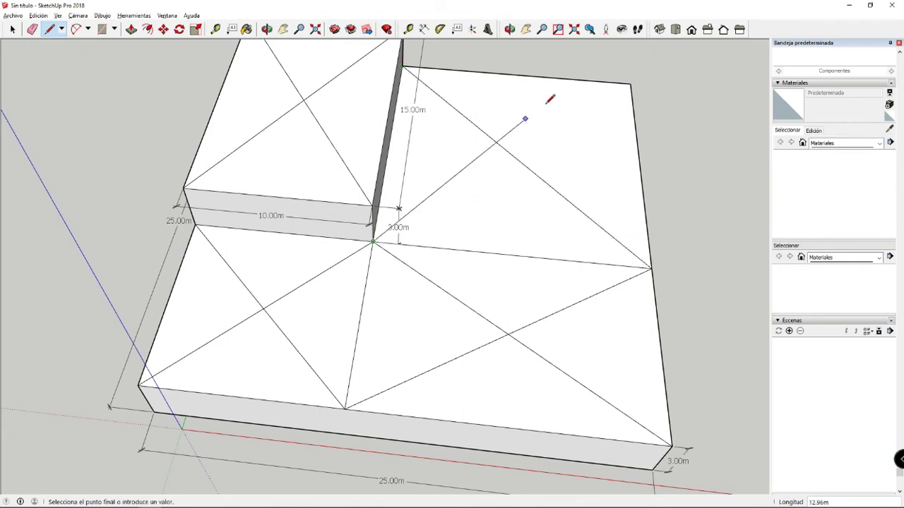
click(631, 84)
middle_drag(454, 131, 491, 302)
Begin an edge at the upper block's diagonal crossing, then cancel the attempt
scroll(491, 302, down, 5)
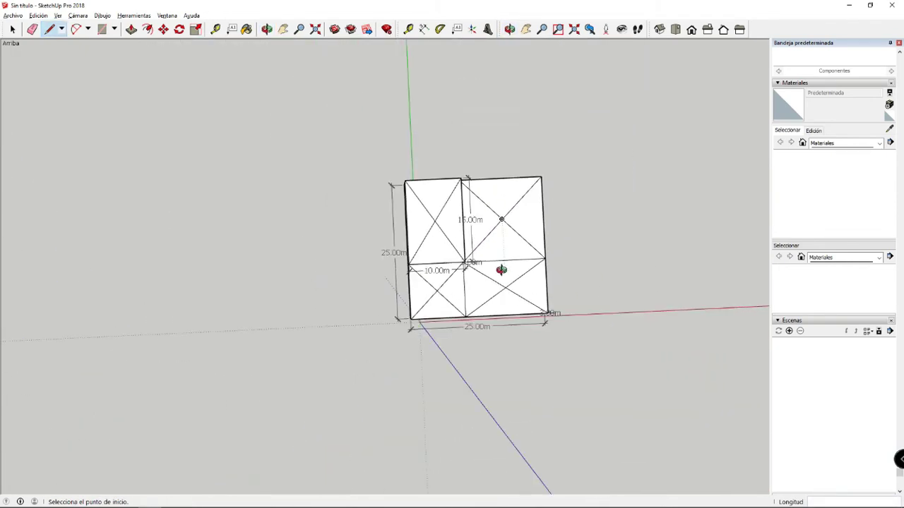
mouse_move(494, 266)
middle_down()
mouse_move(504, 206)
mouse_move(514, 214)
middle_up()
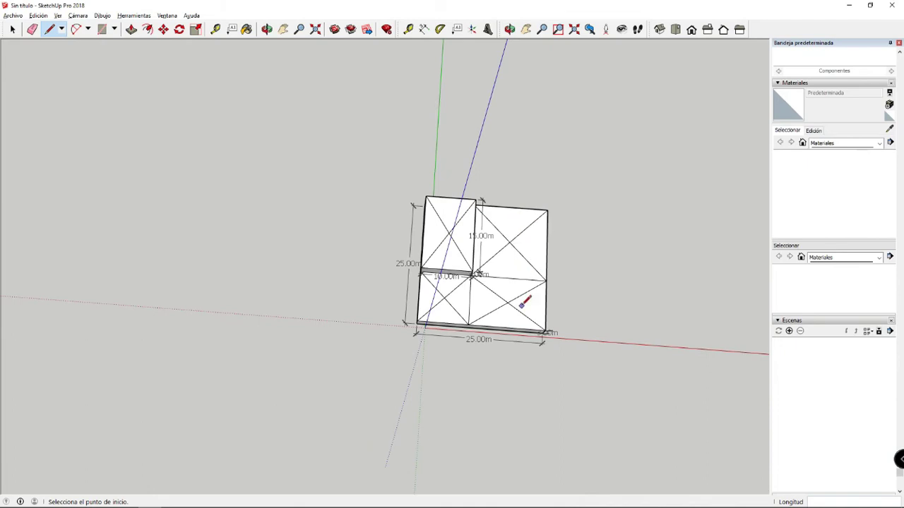
mouse_move(521, 305)
middle_down()
mouse_move(540, 332)
mouse_move(551, 105)
middle_up()
middle_drag(503, 286, 510, 226)
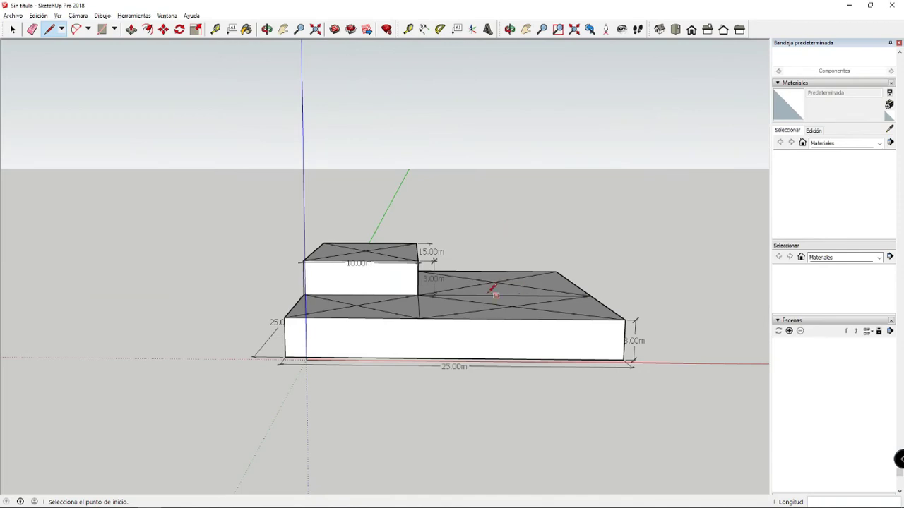
middle_drag(492, 292, 489, 476)
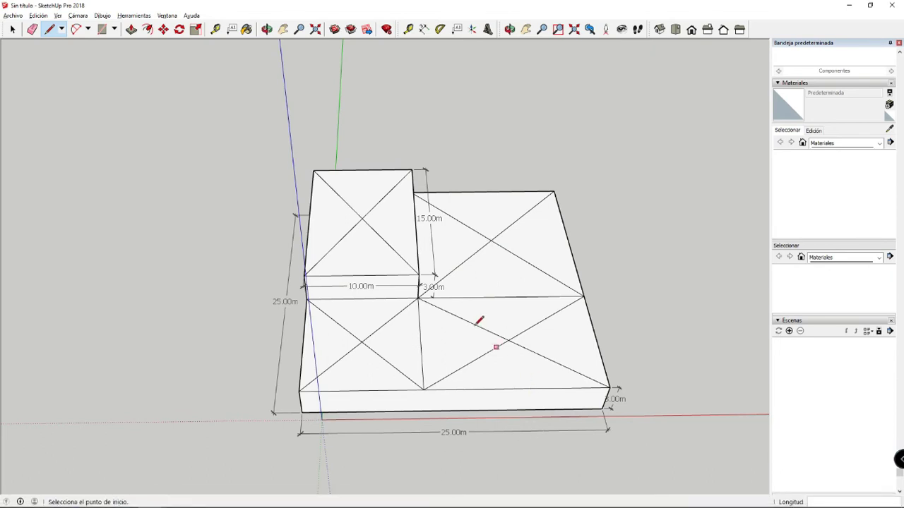
click(362, 218)
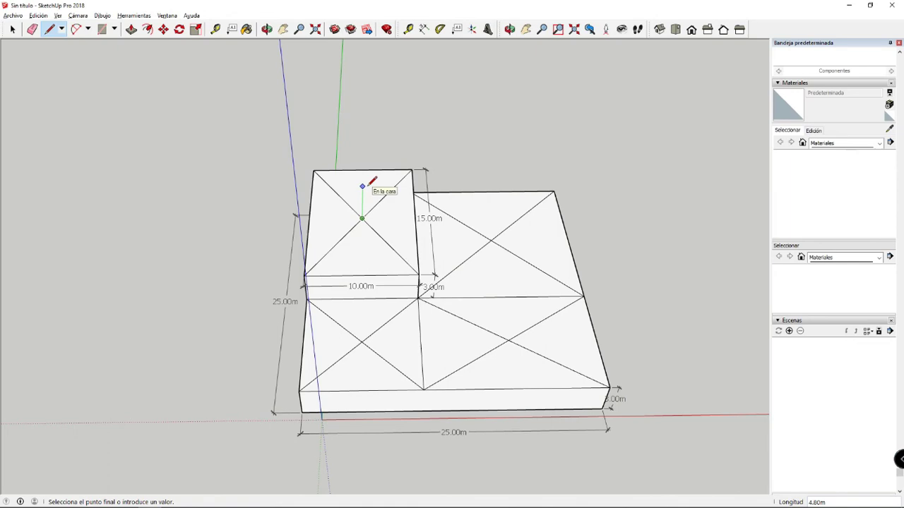
scroll(366, 187, up, 1)
scroll(363, 191, up, 2)
middle_drag(363, 191, 372, 205)
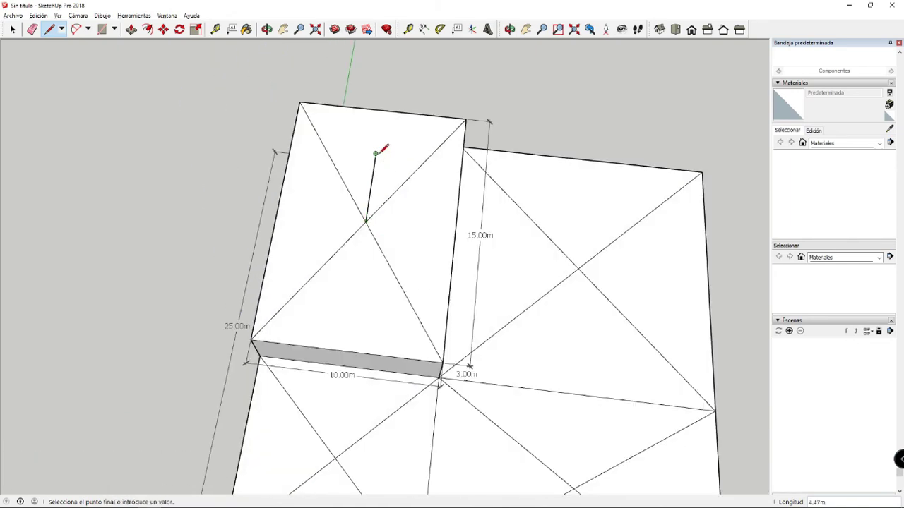
mouse_move(407, 242)
middle_down()
mouse_move(277, 15)
mouse_move(601, 40)
mouse_move(333, 56)
mouse_move(375, 212)
middle_up()
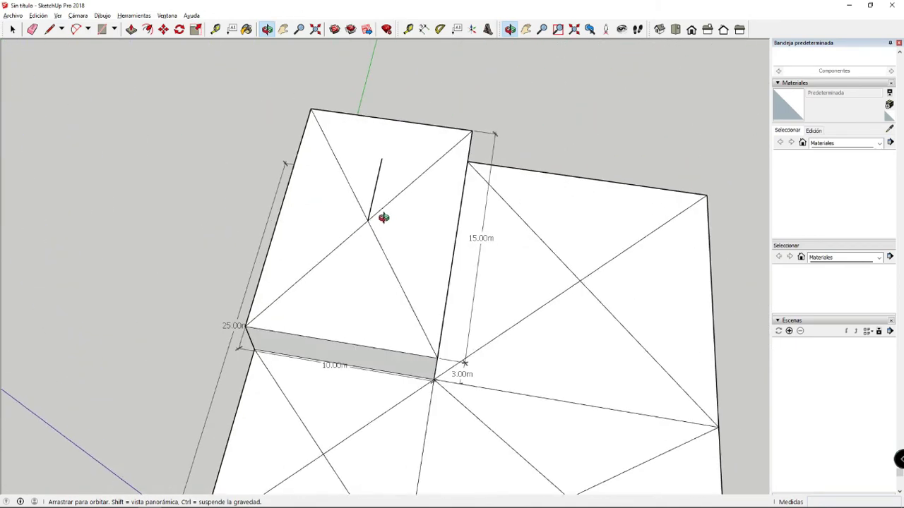
key(Escape)
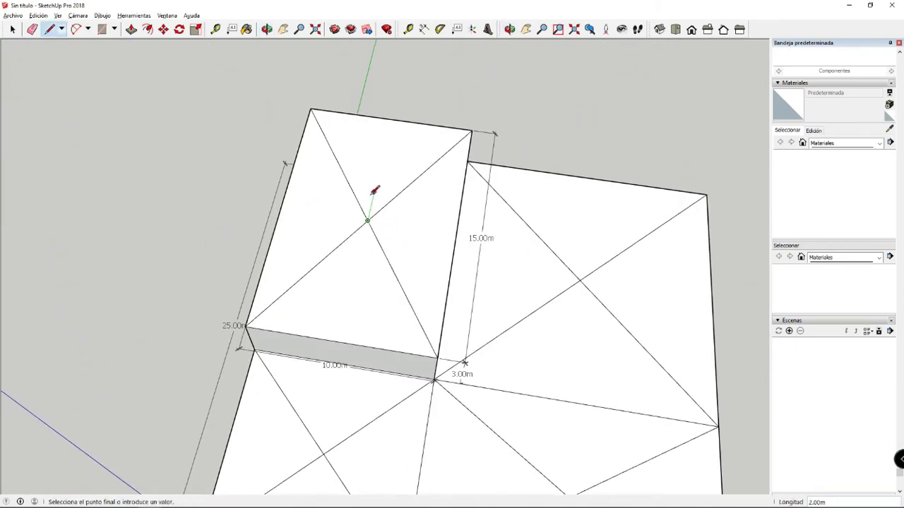
Draw a short vertical edge along the blue axis from the upper block's diagonal crossing
mouse_move(383, 289)
middle_down()
mouse_move(337, 137)
mouse_move(296, 54)
mouse_move(302, 20)
mouse_move(210, 42)
mouse_move(411, 195)
middle_up()
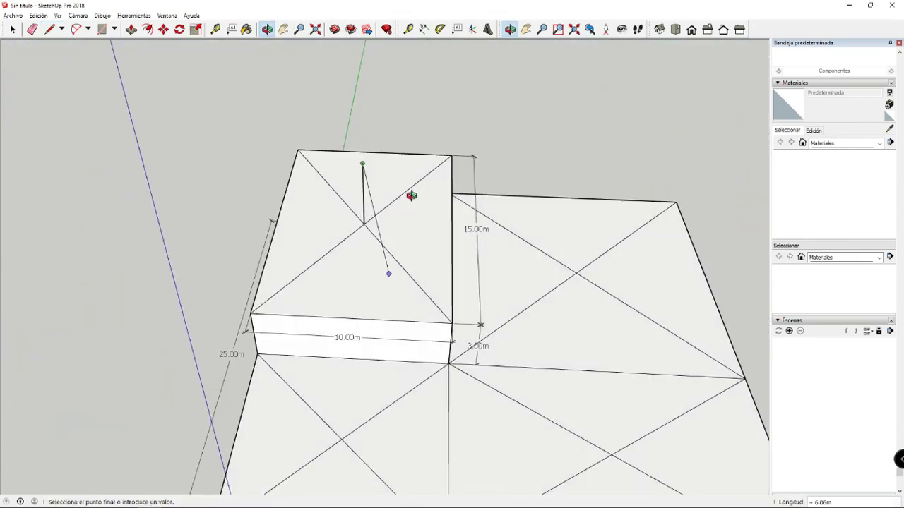
key(Escape)
middle_drag(353, 232, 353, 330)
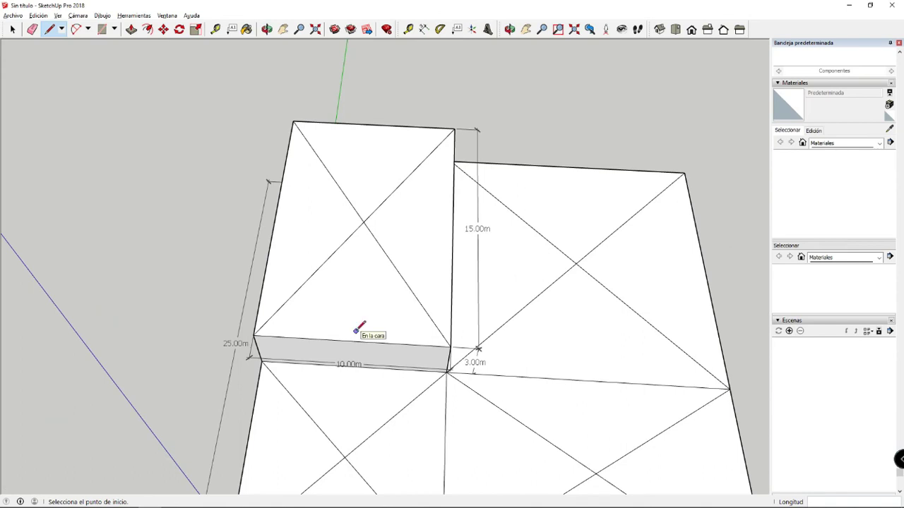
click(363, 221)
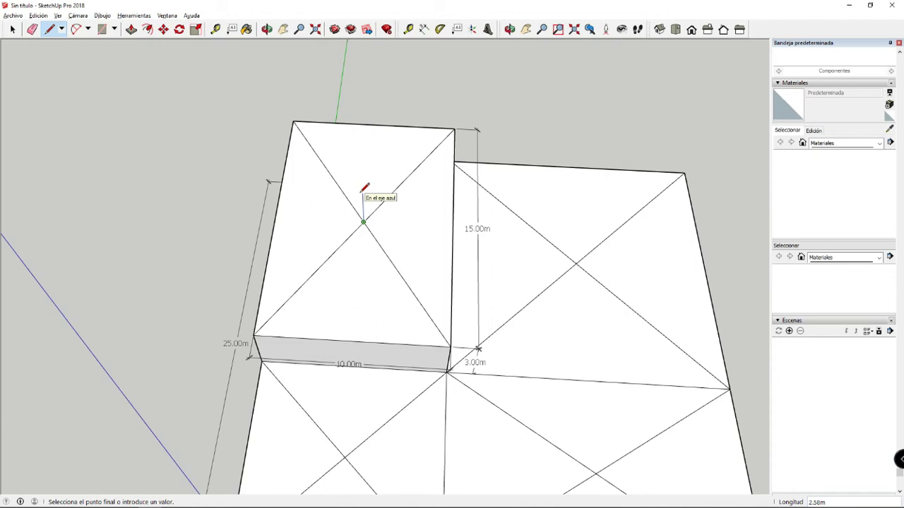
text(2)
key(Return)
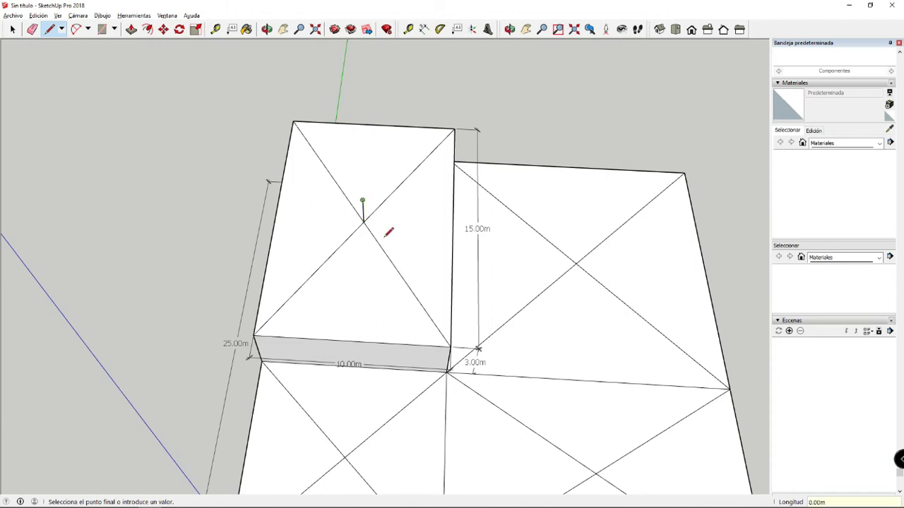
mouse_move(385, 233)
middle_down()
mouse_move(404, 56)
mouse_move(473, 119)
middle_up()
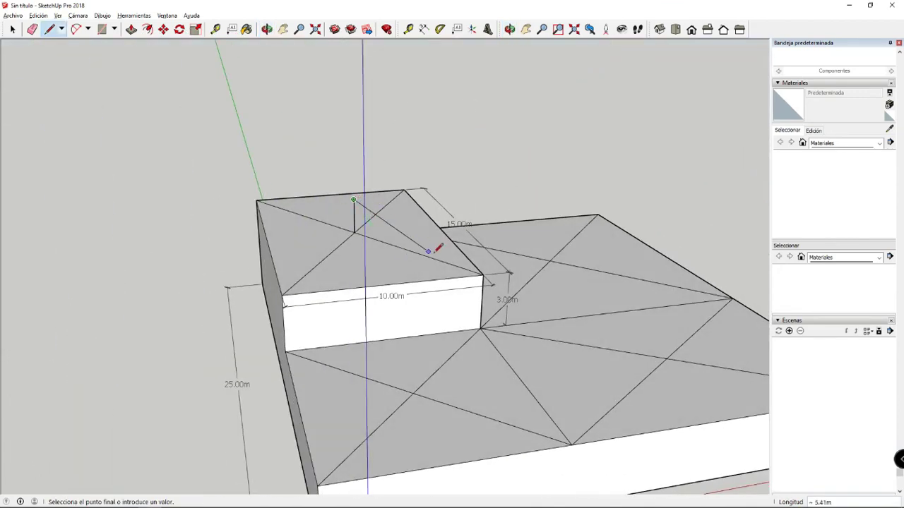
Connect the vertical edge's apex to the upper block's front-left, right and left corners
click(354, 200)
click(282, 295)
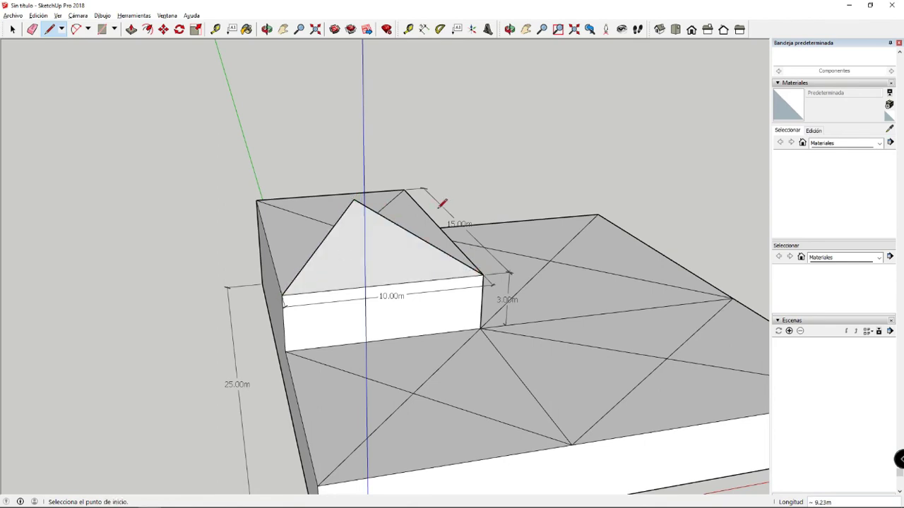
middle_drag(438, 205, 363, 212)
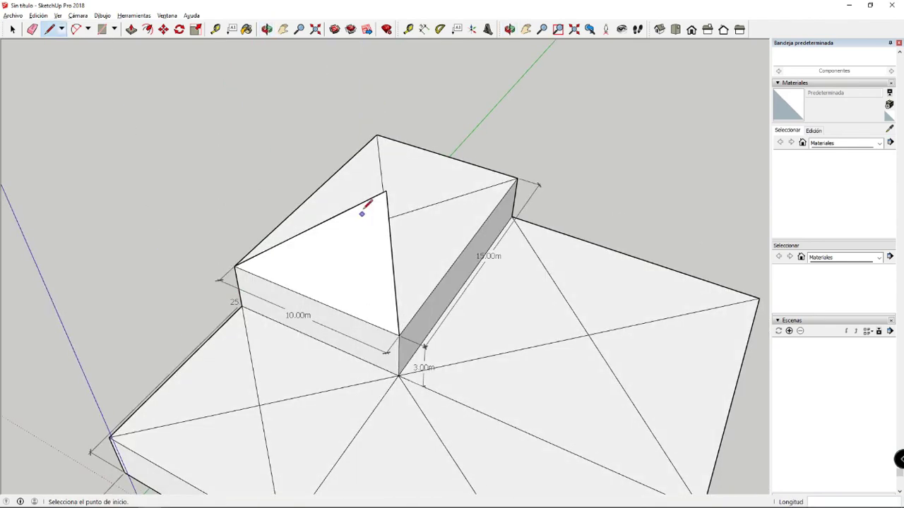
click(517, 180)
click(386, 190)
middle_drag(367, 141, 283, 183)
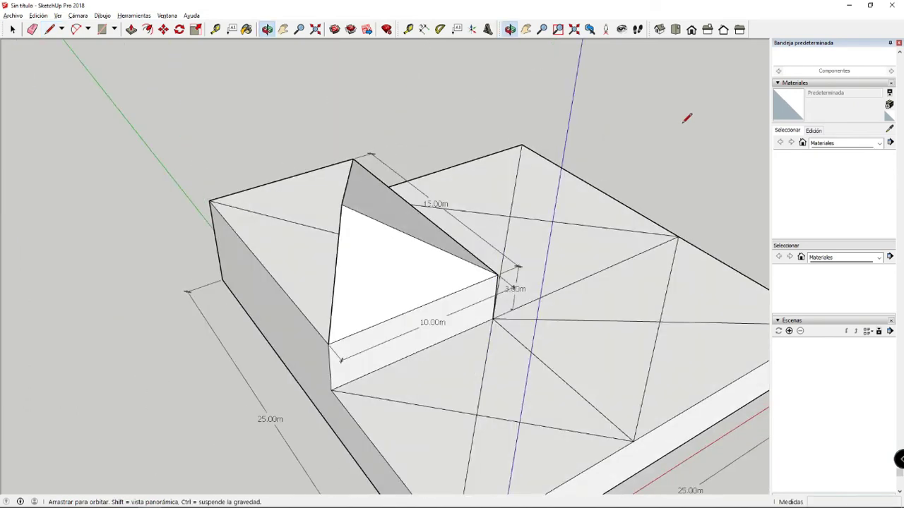
click(224, 195)
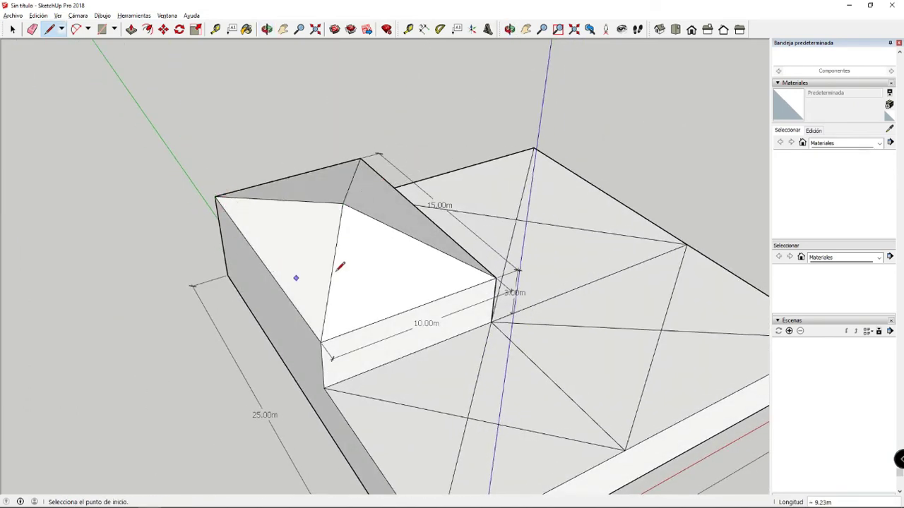
mouse_move(443, 232)
middle_down()
mouse_move(166, 150)
mouse_move(478, 159)
mouse_move(361, 211)
mouse_move(472, 311)
mouse_move(575, 355)
mouse_move(470, 319)
mouse_move(450, 269)
mouse_move(244, 278)
middle_up()
Draw a vertical edge up from the front-left square's diagonal crossing to set the apex
click(254, 285)
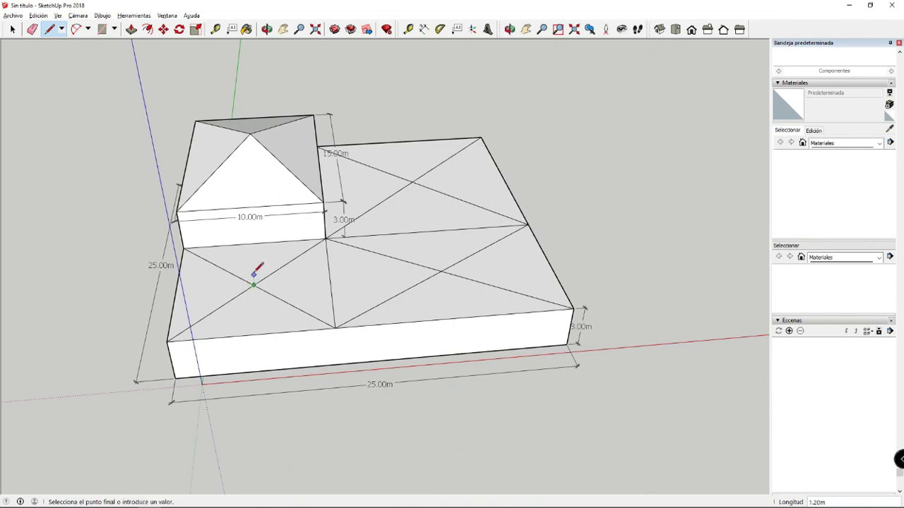
scroll(251, 255, up, 2)
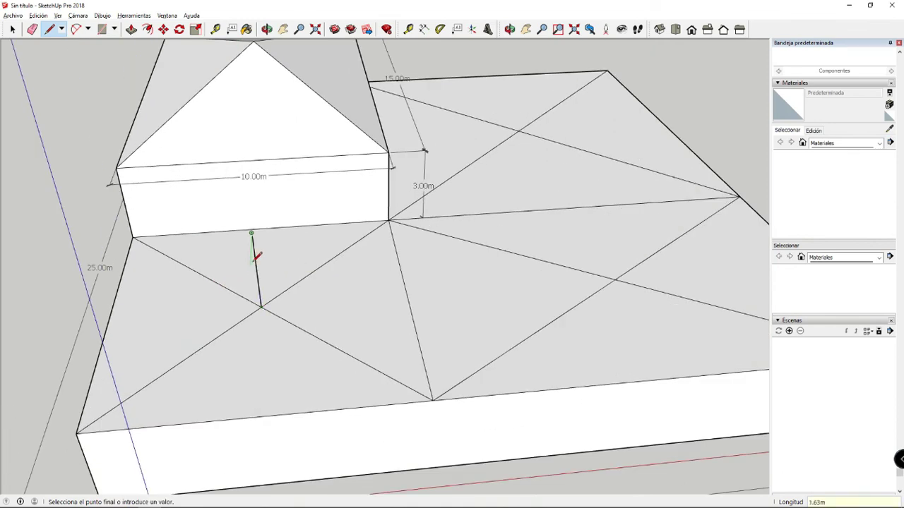
key(Escape)
click(260, 305)
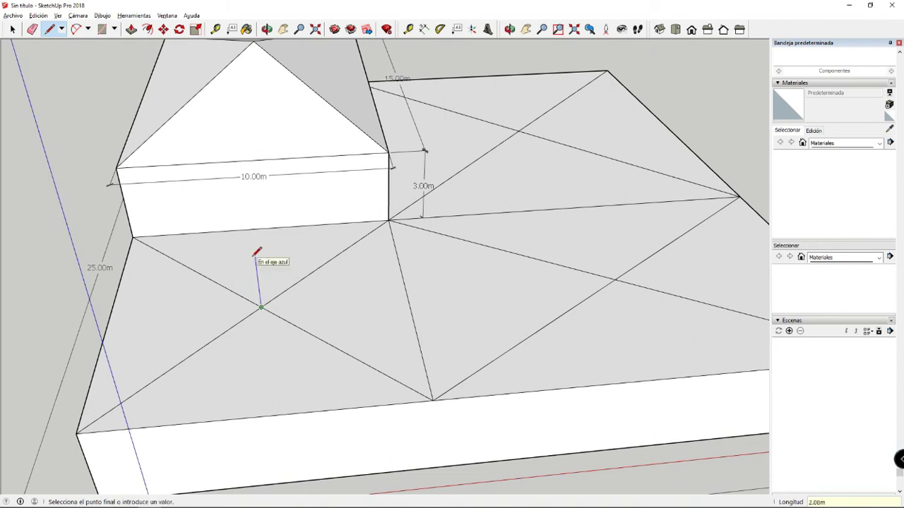
click(255, 260)
Connect the apex to the square's front, lower-left, inner back and back-left corners
click(432, 400)
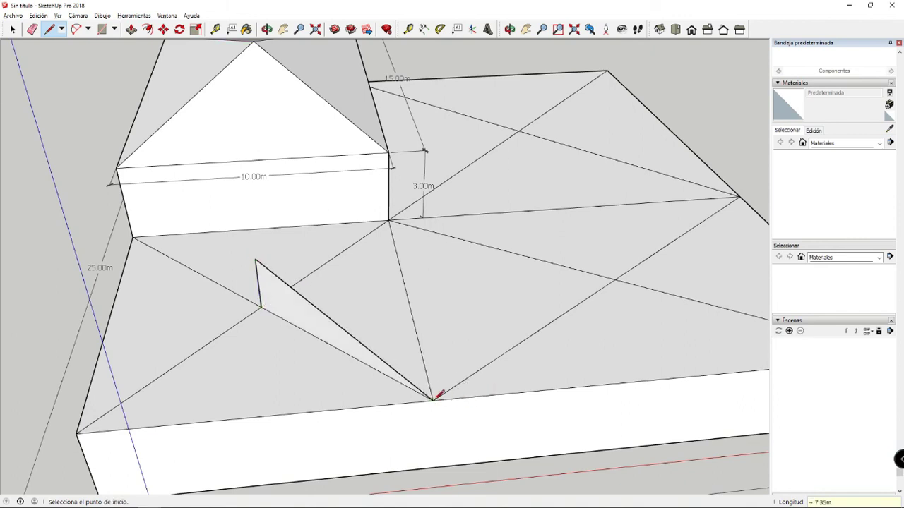
click(77, 432)
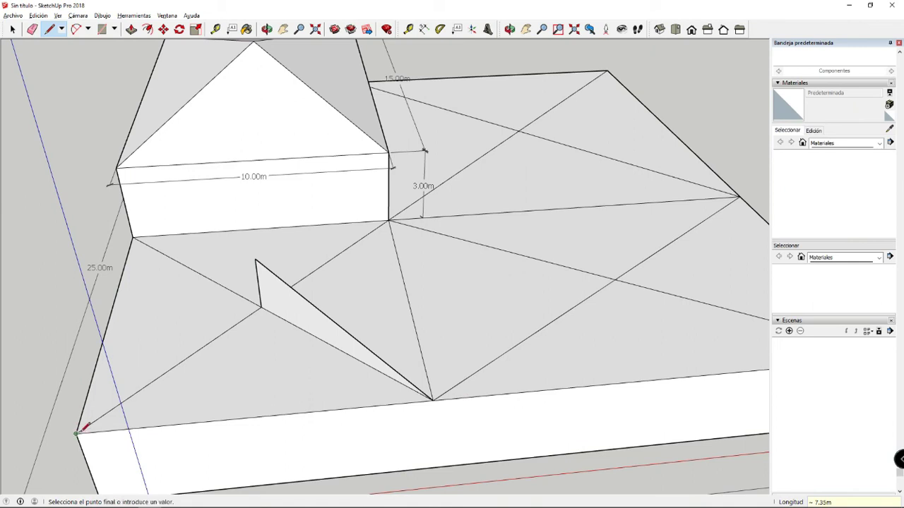
click(255, 260)
click(389, 220)
click(255, 260)
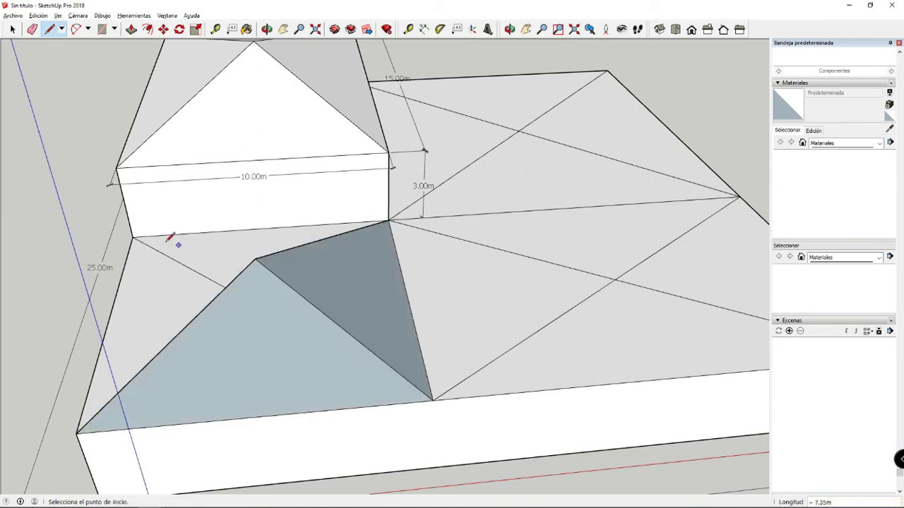
click(132, 237)
click(255, 259)
Start an edge at the right square's diagonal crossing and view the roofed model
scroll(297, 319, down, 5)
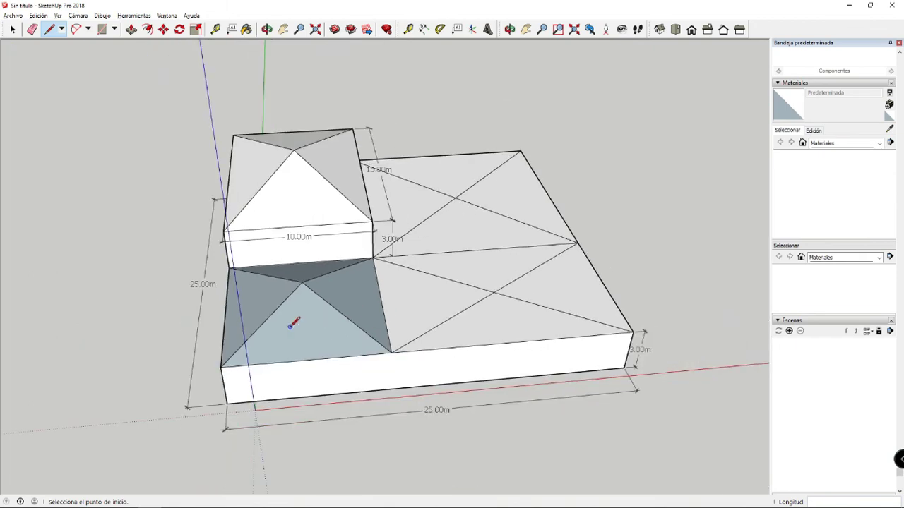
scroll(296, 319, down, 2)
scroll(521, 331, up, 5)
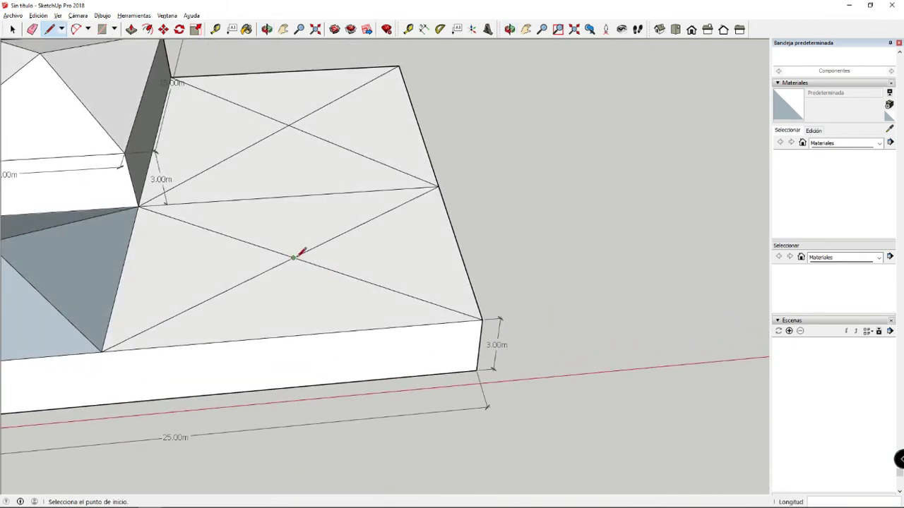
click(293, 258)
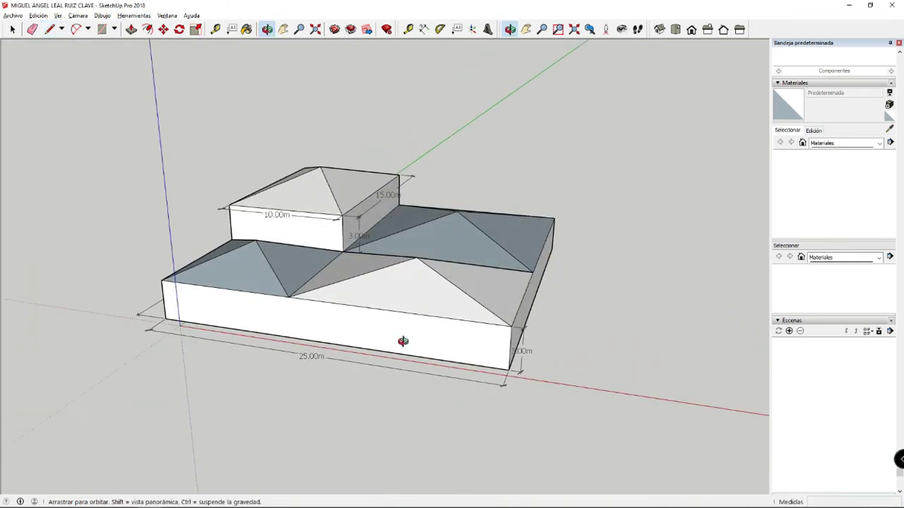
mouse_move(403, 344)
mouse_down()
mouse_move(201, 295)
mouse_move(606, 302)
mouse_move(348, 327)
mouse_up()
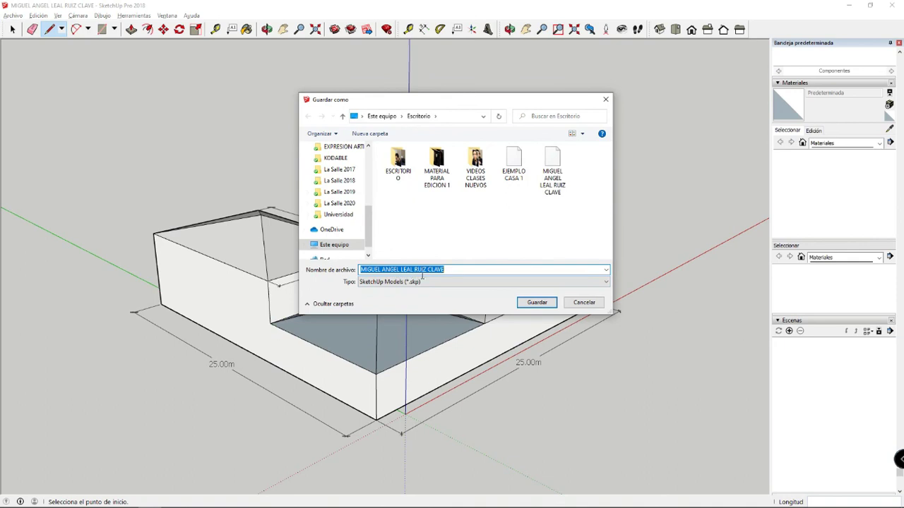
Confirm Guardar to store the model as a SketchUp .skp file on the Escritorio
click(536, 303)
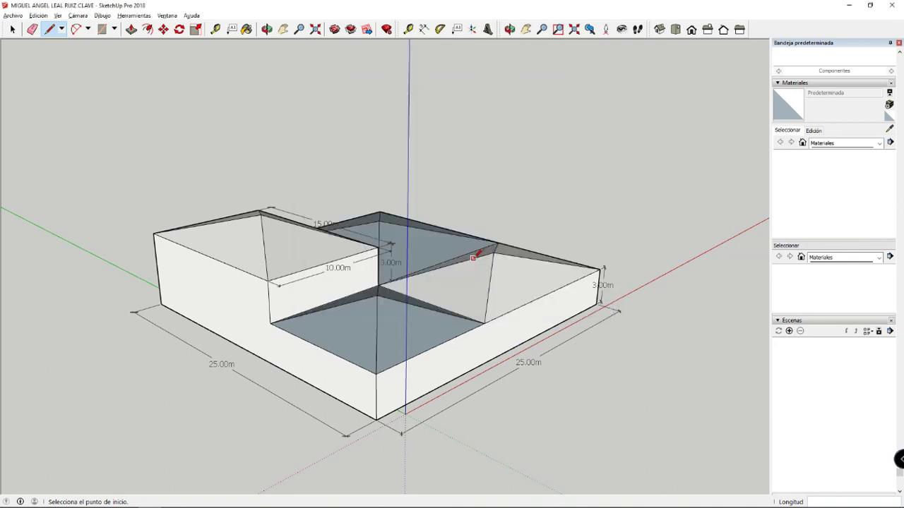